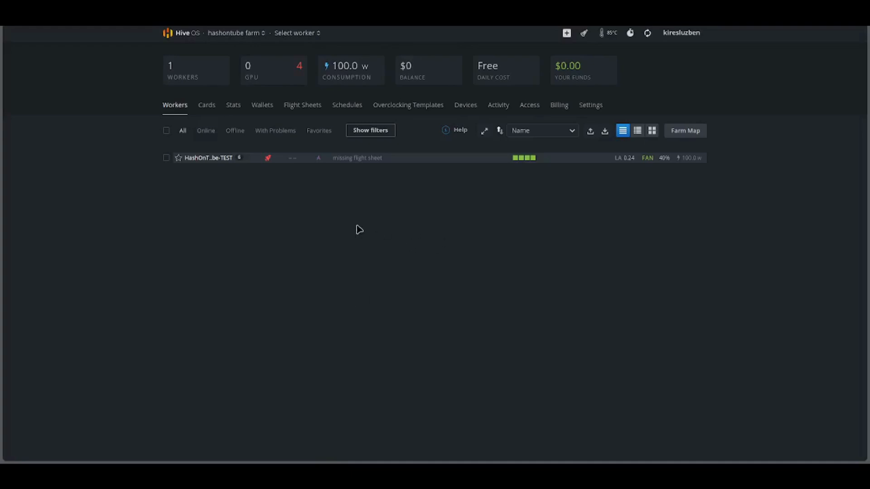
Review the saved DYNEX WALLET and KASPA WALLET entries in the farm's wallets, closing each without changes.
click(259, 106)
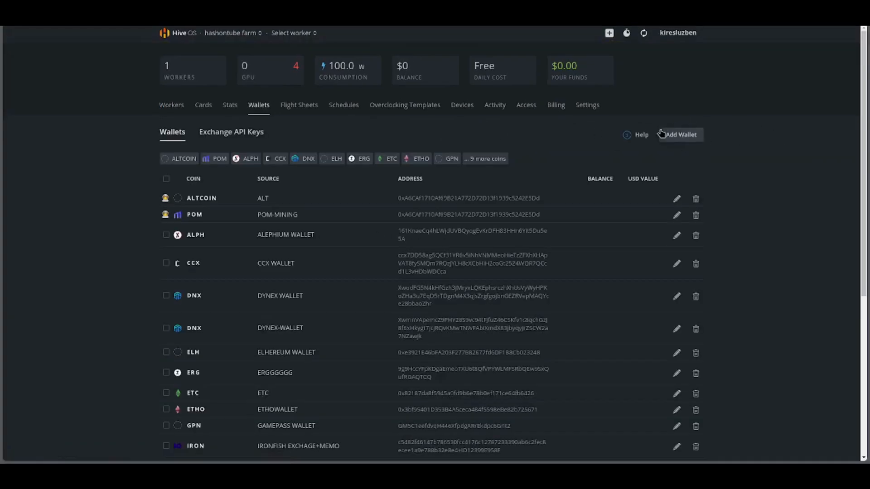
click(676, 296)
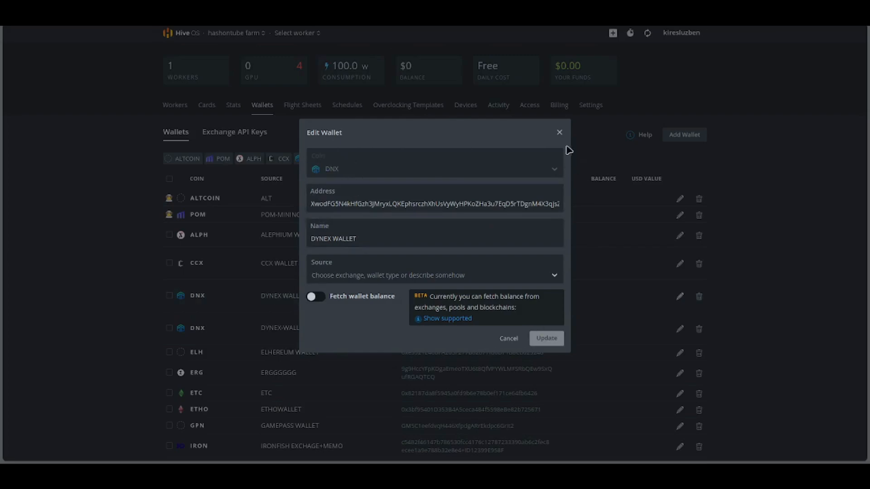
click(560, 133)
scroll(428, 253, down, 6)
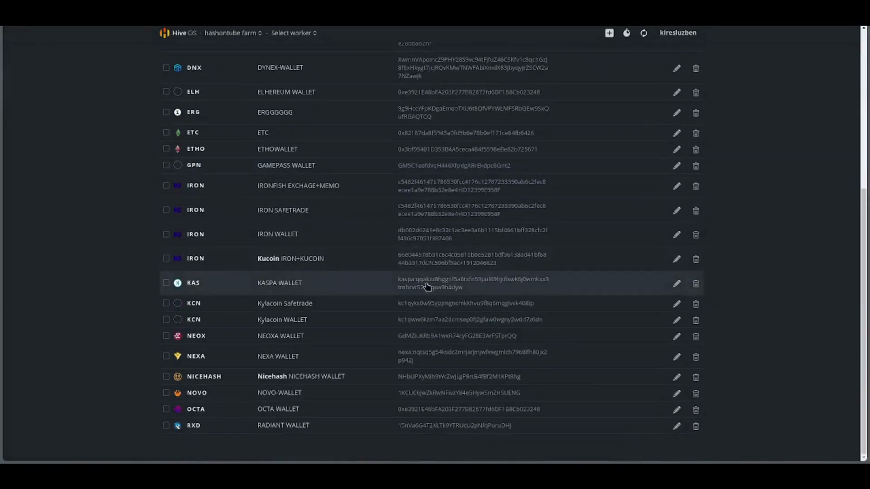
click(677, 285)
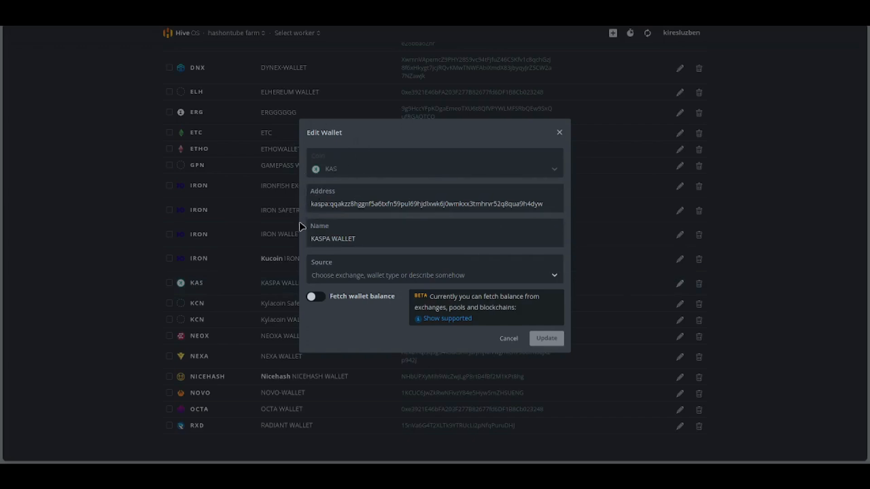
click(561, 134)
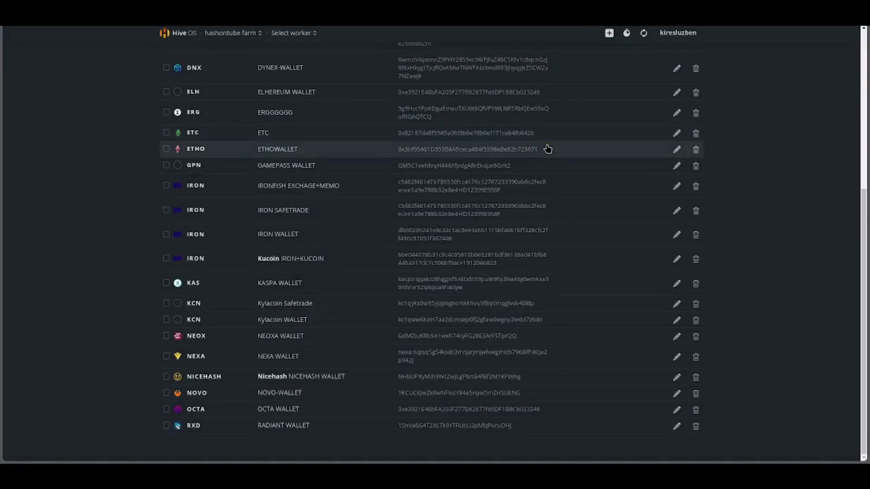
scroll(548, 150, up, 5)
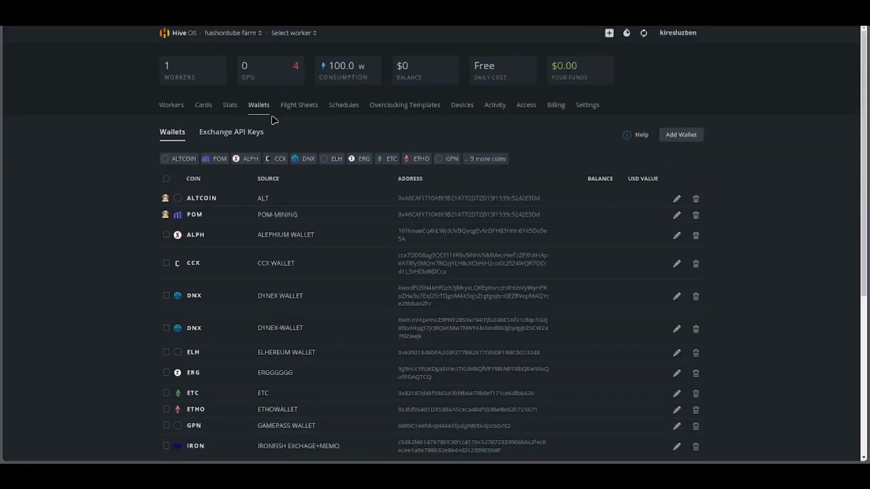
Start a new flight sheet with DNX as the coin and DYNEX-WALLET as its wallet.
click(296, 105)
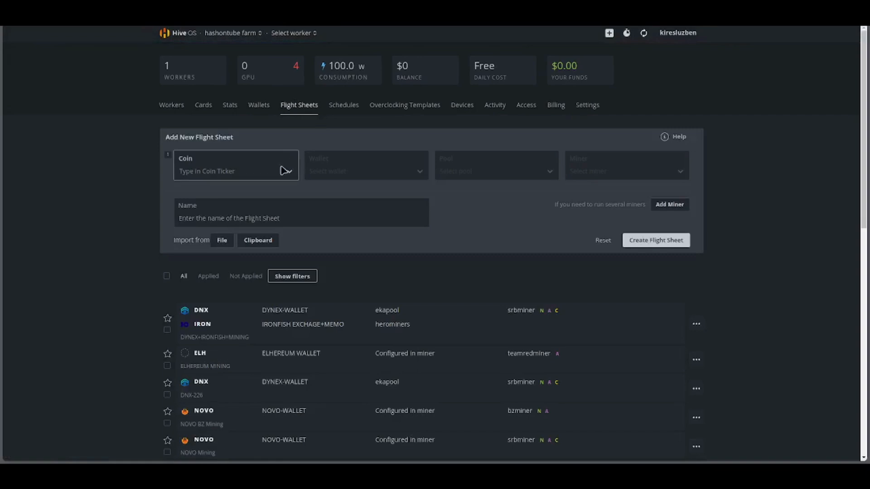
click(242, 175)
click(200, 244)
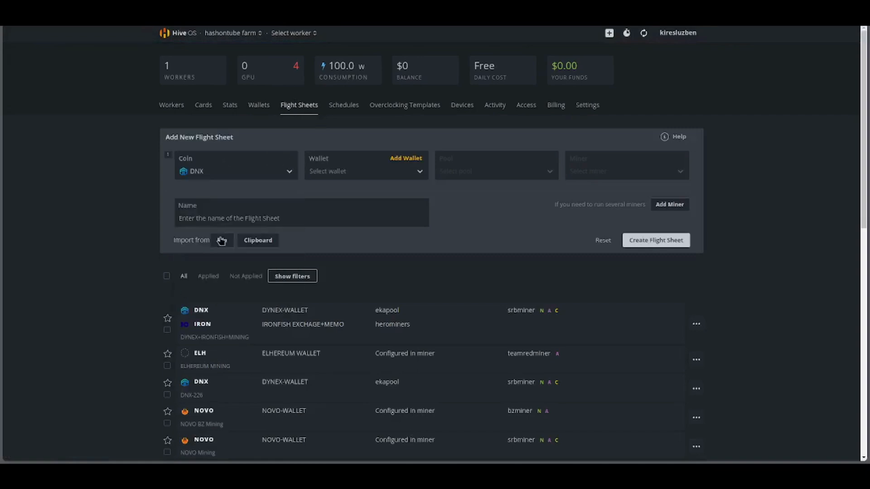
click(351, 174)
click(335, 210)
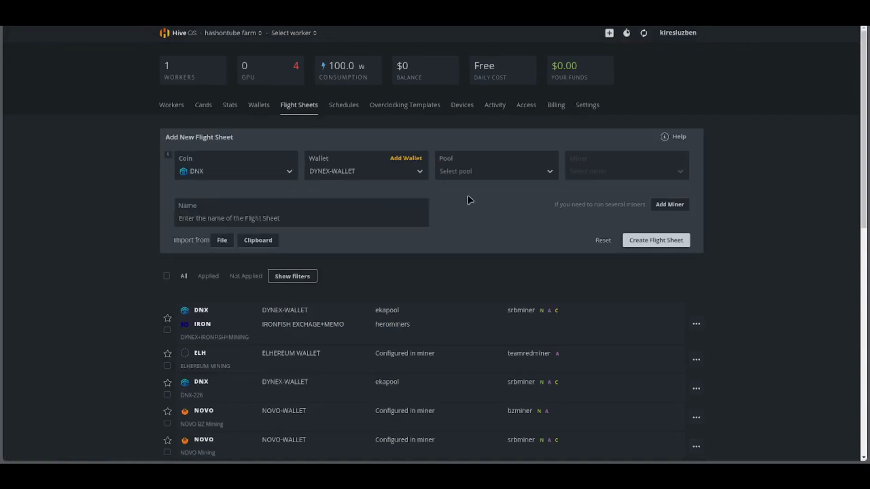
Assign the ekapool pool with its EU server to the DNX coin and choose SRBMiner-MULTI as the miner.
click(504, 171)
click(451, 197)
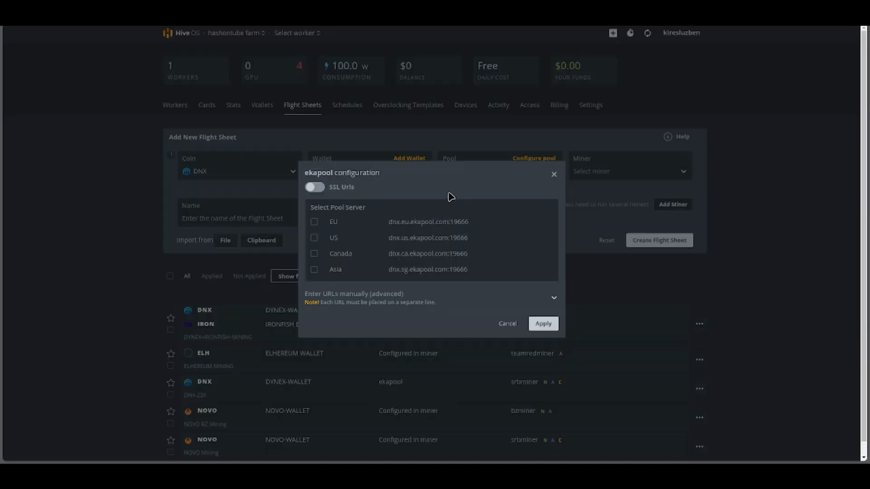
click(314, 222)
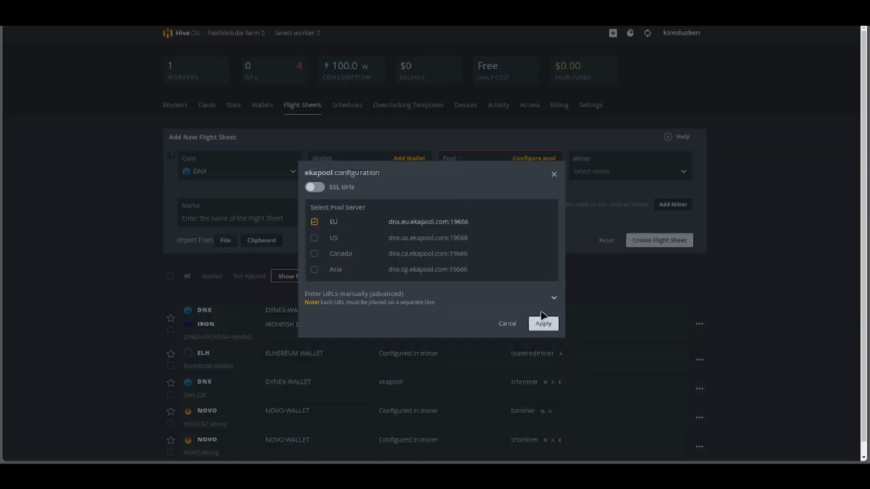
click(543, 323)
click(629, 175)
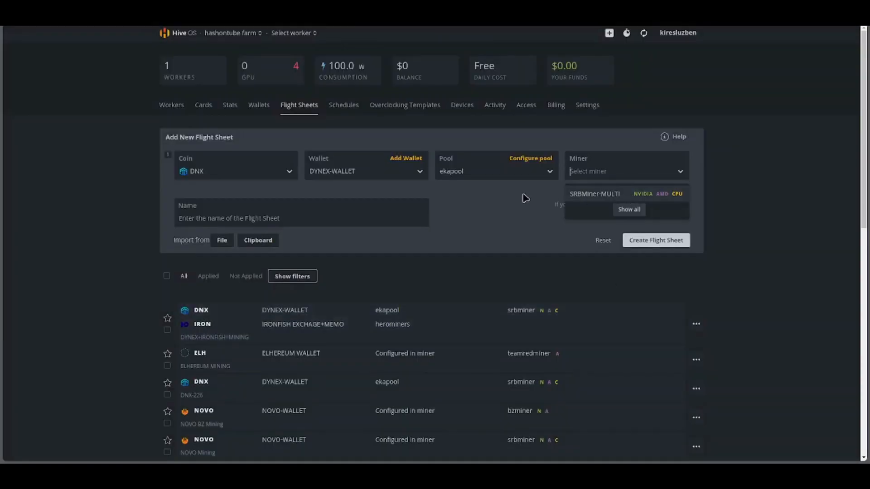
click(623, 195)
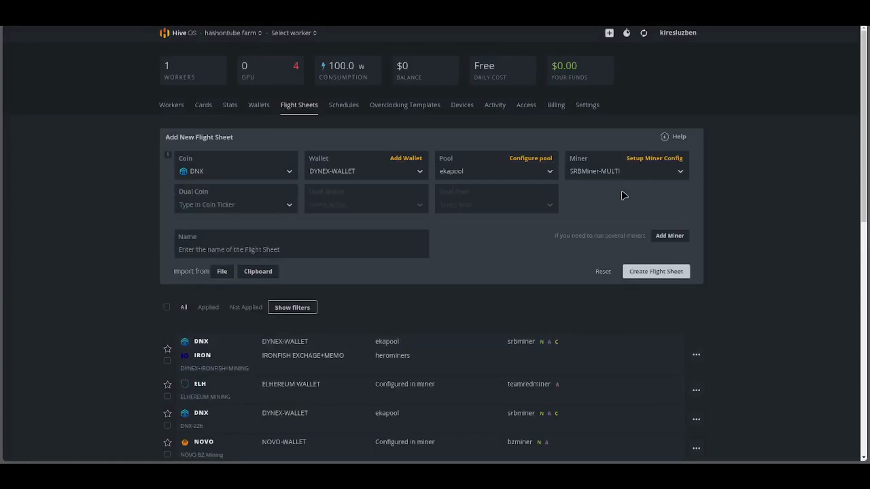
Add KAS as the flight sheet's dual coin with KASPA WALLET as the dual wallet.
click(220, 210)
text(kas)
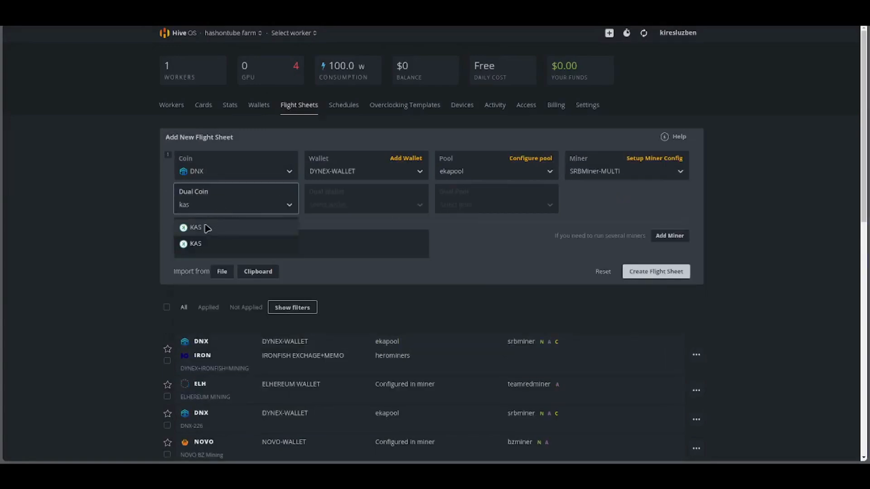
click(207, 227)
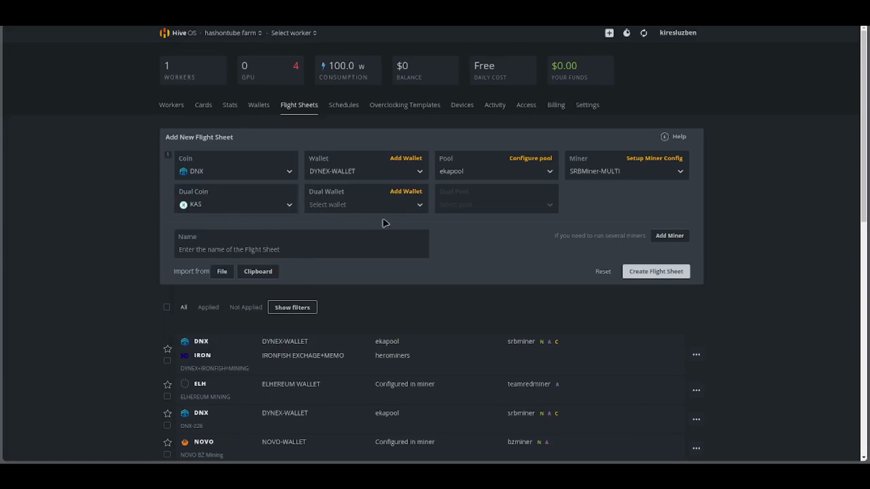
click(343, 203)
click(347, 229)
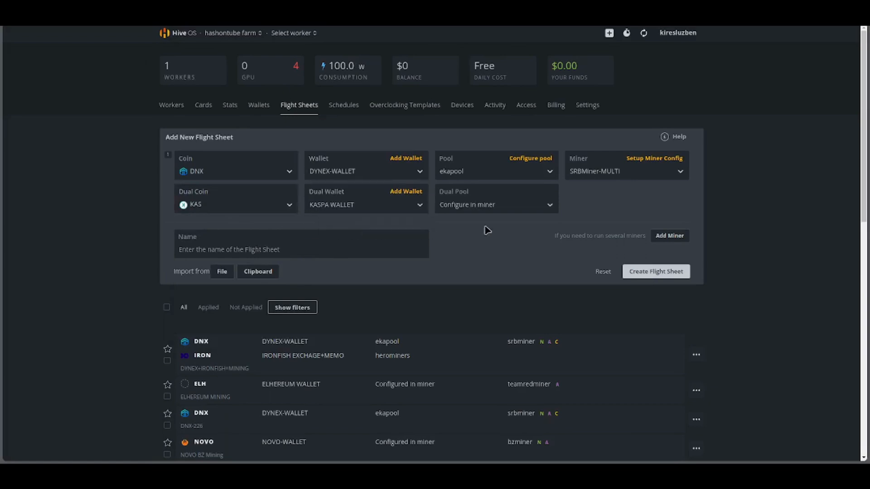
Set the dual pool to 2miners using its EU server kas.2miners.com:2020.
click(495, 207)
click(447, 228)
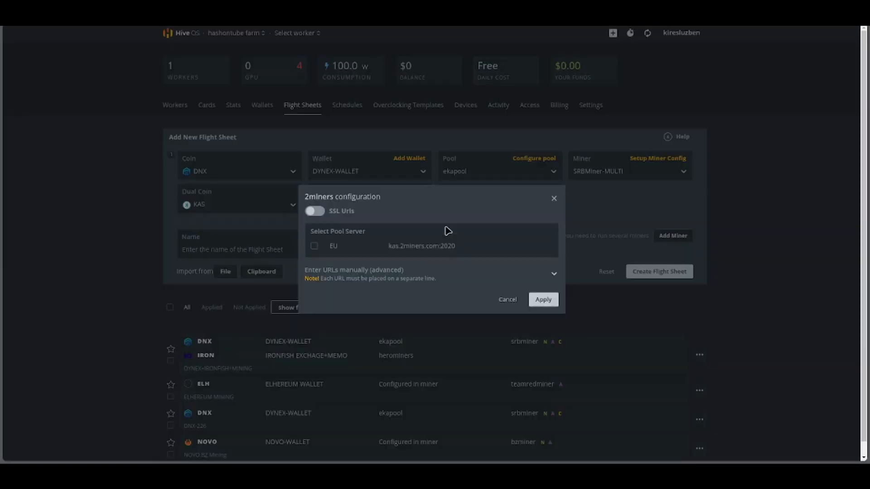
click(315, 246)
click(543, 301)
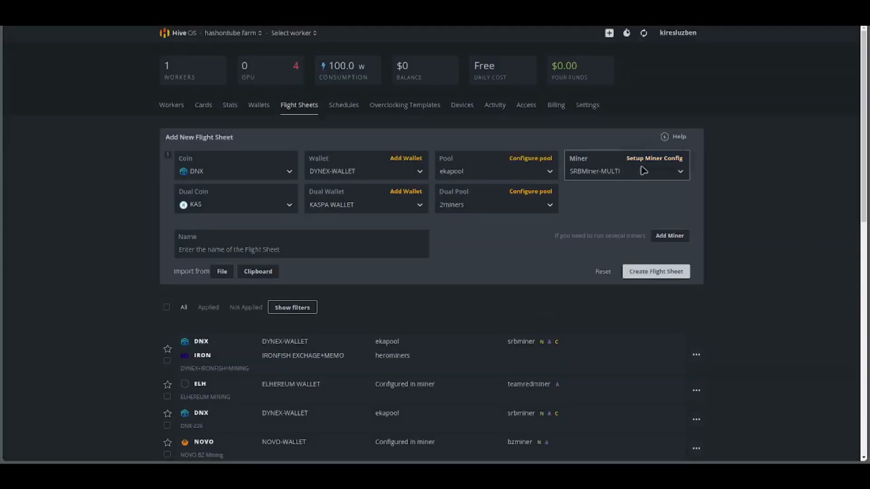
In the SRBMiner-MULTI configuration, set the second coin's hash algorithm to kaspa.
click(672, 158)
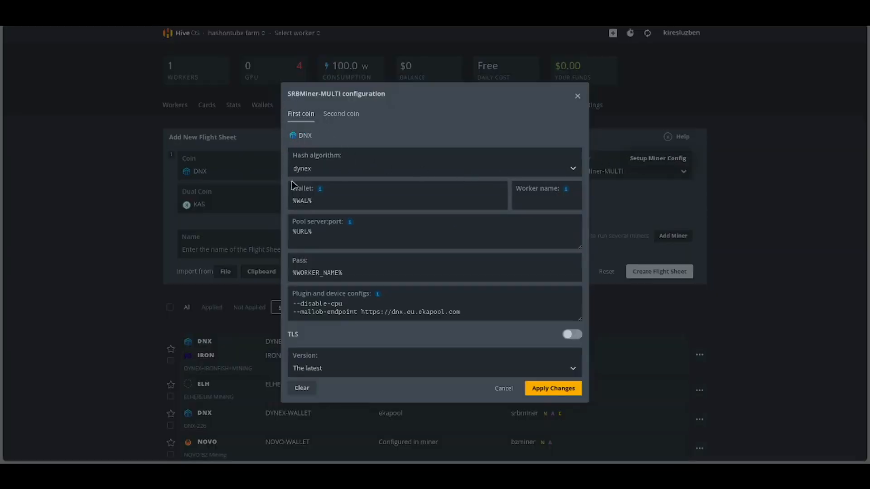
drag(580, 320, 579, 342)
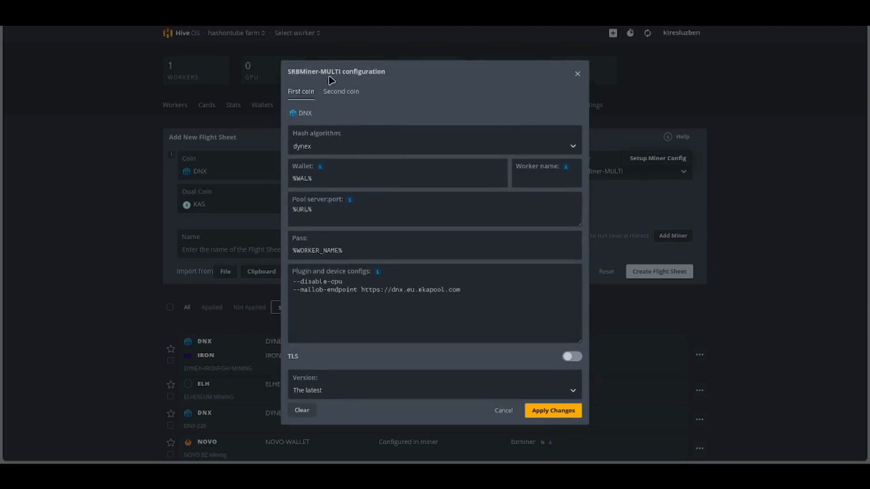
click(344, 91)
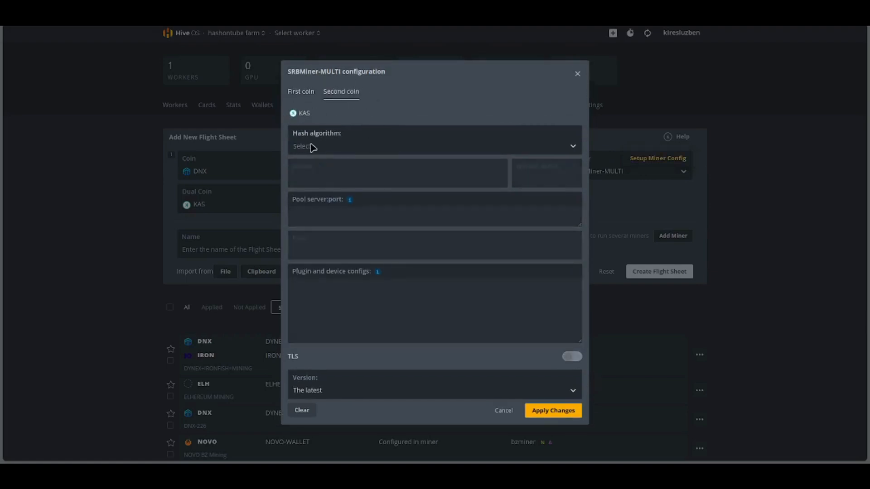
click(312, 146)
text(kas)
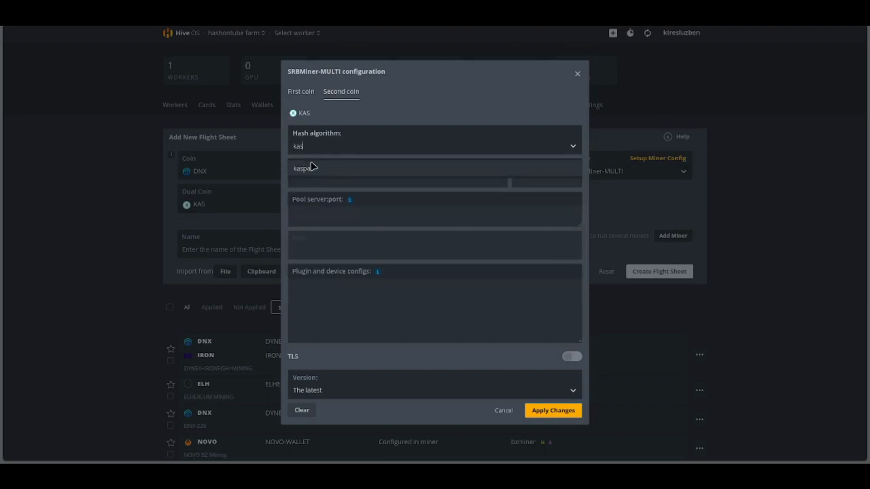
click(301, 169)
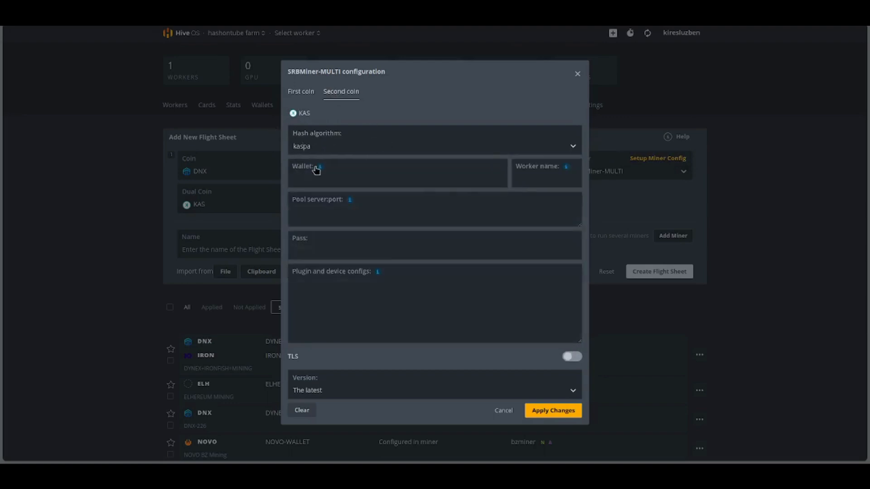
For the second coin, insert the wallet template %WAL%, worker name %WORKER_NAME% and pool server %URL%, and fill in the pool password.
mouse_move(316, 171)
click(335, 201)
mouse_move(566, 168)
click(586, 199)
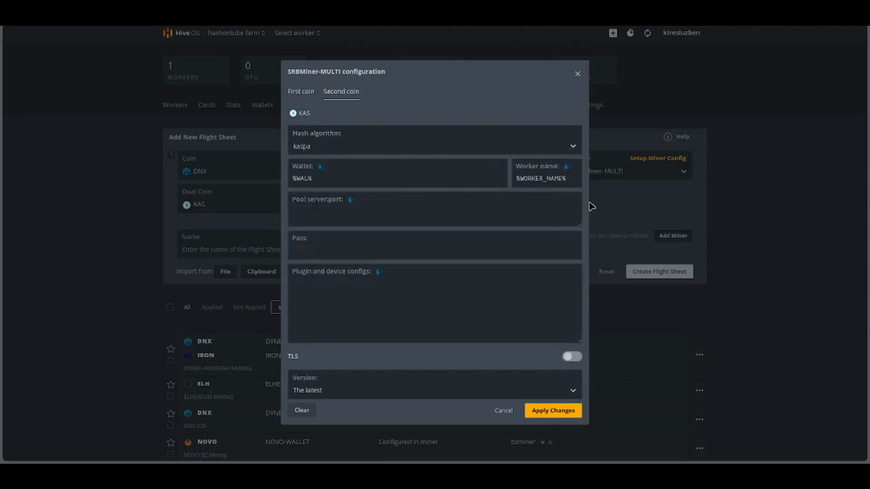
mouse_move(350, 199)
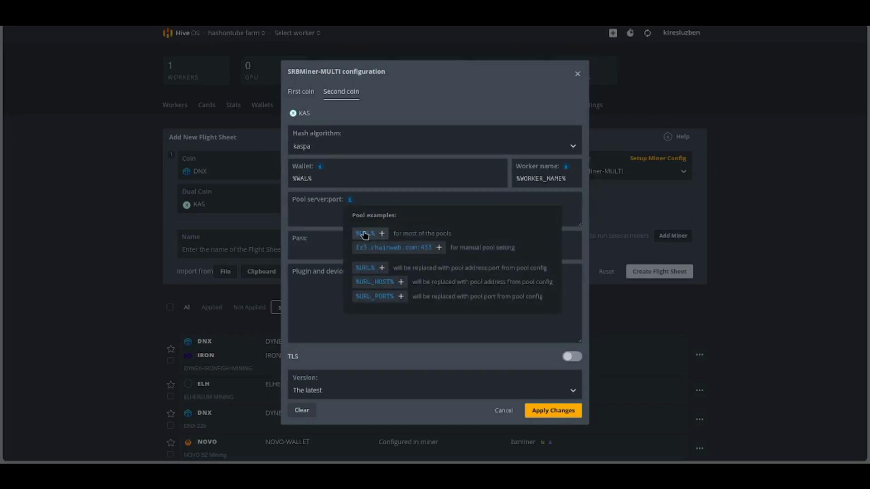
click(365, 234)
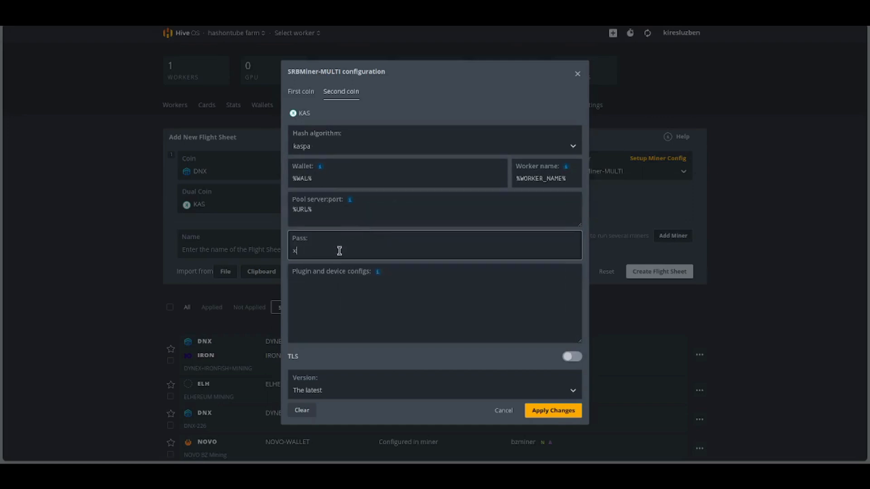
Add --disable-cpu to the second coin's plugin and device configs and apply the miner configuration.
mouse_move(380, 272)
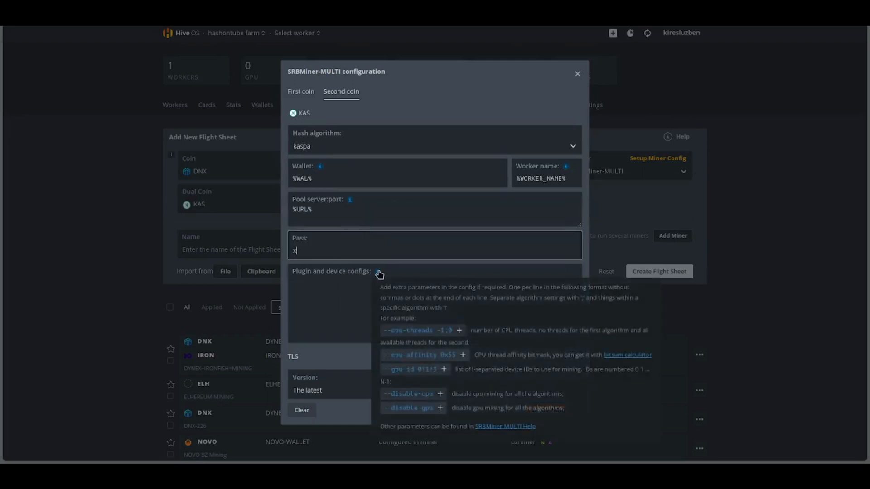
click(434, 399)
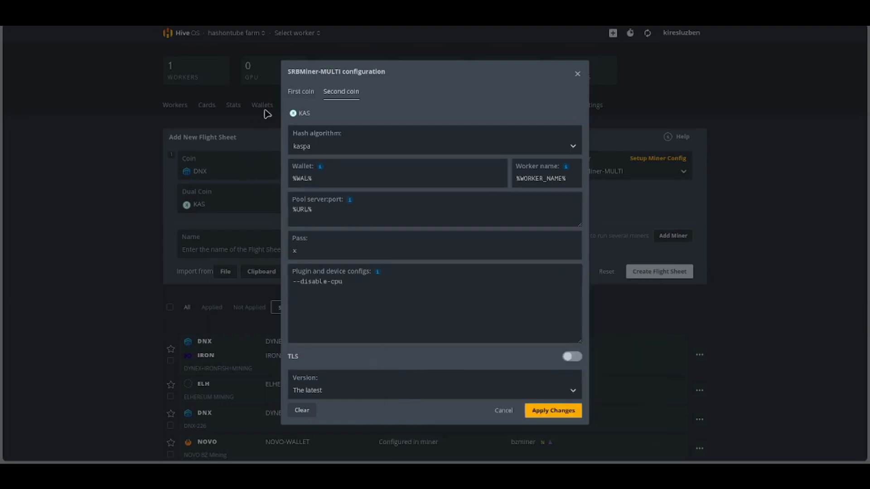
click(558, 411)
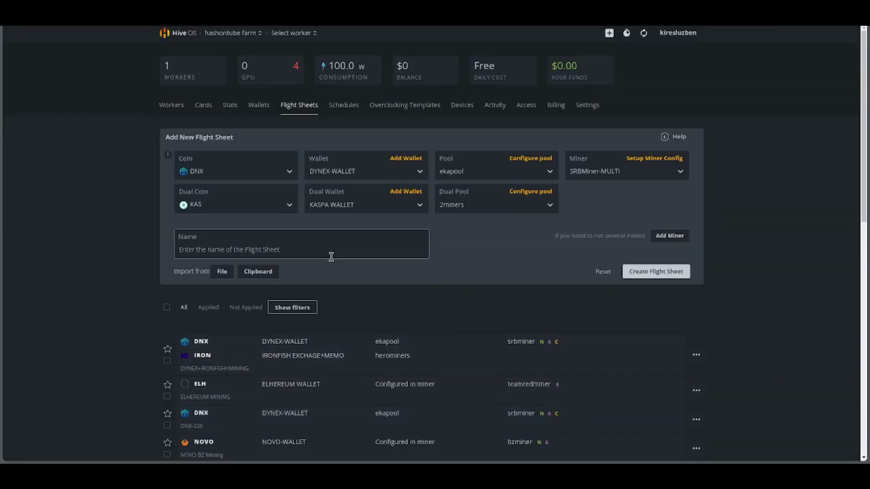
Name the flight sheet DYNEX+KASPA=MINING and create it.
click(307, 248)
text(DYNEX+KASPA=MINING)
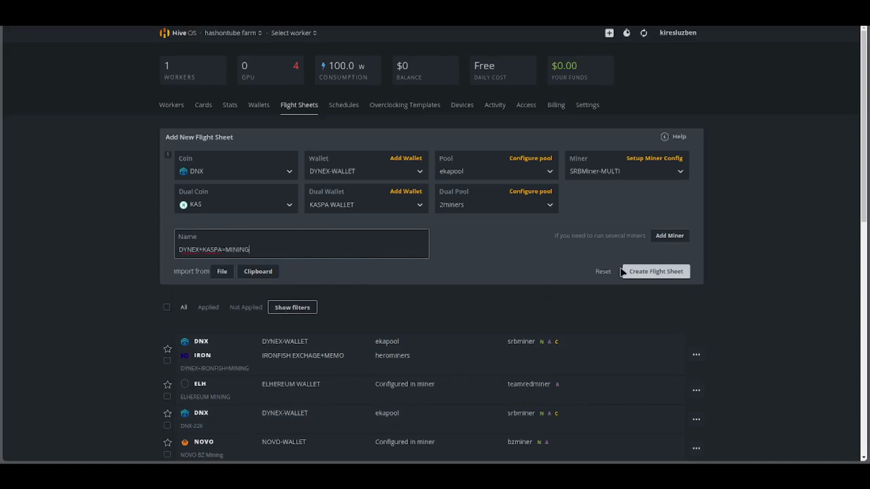
click(653, 272)
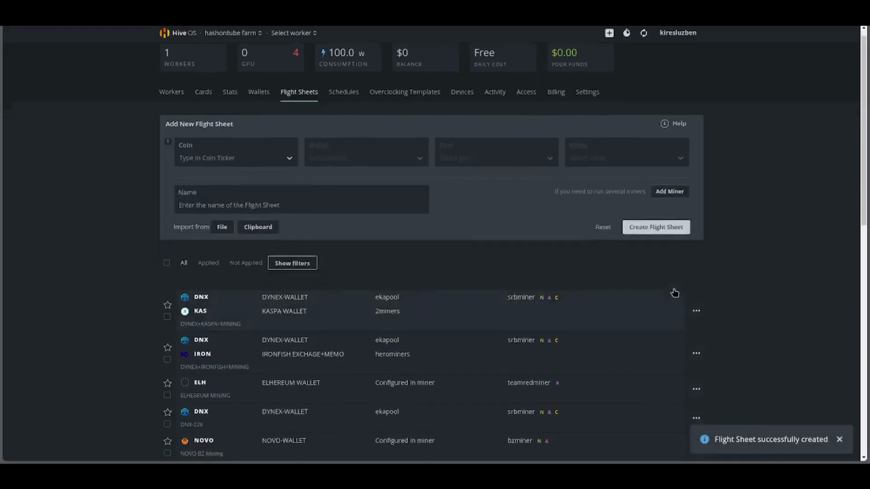
Expand the DYNEX+KASPA=MINING flight sheet and review its wallets, server URLs and miner settings.
scroll(671, 299, down, 5)
scroll(623, 353, up, 5)
click(482, 330)
scroll(513, 338, down, 5)
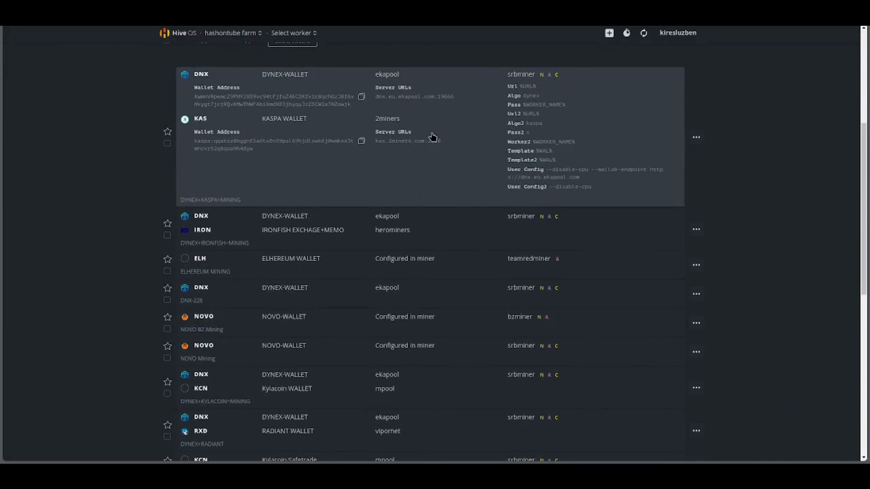
scroll(432, 139, up, 5)
Open the dynexsolve overclocking settings of the HashOnTube-TEST worker.
click(175, 105)
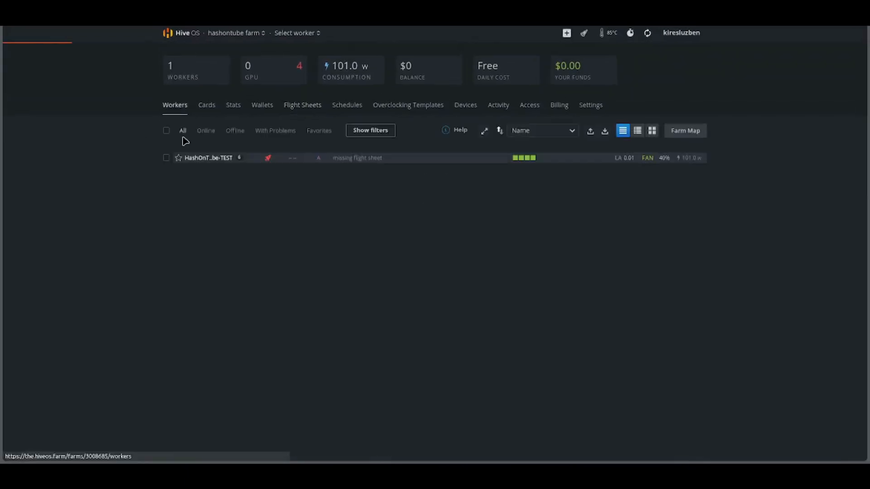
click(205, 157)
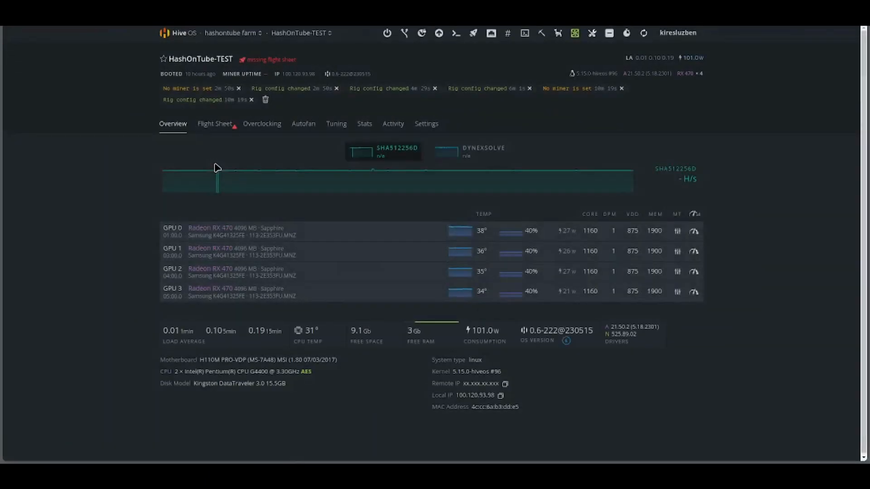
click(252, 123)
click(653, 392)
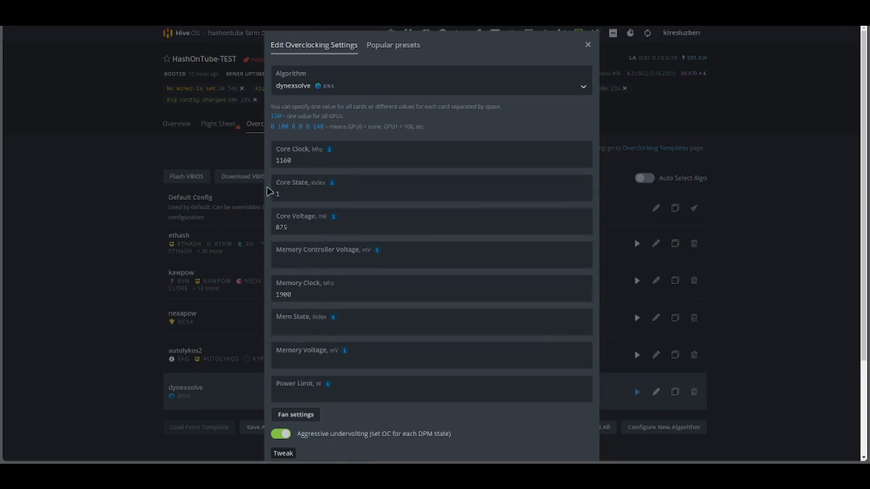
Save the dynexsolve overclocking settings for the HashOnTube-TEST worker.
scroll(412, 214, down, 5)
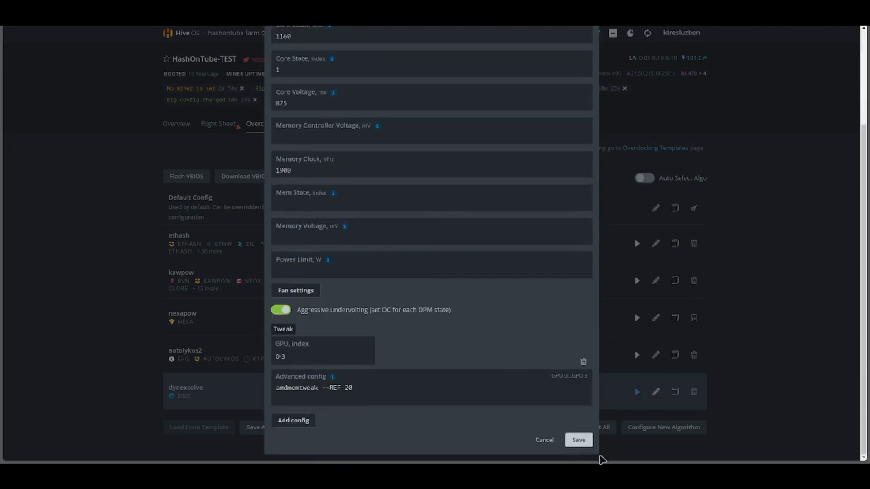
click(578, 441)
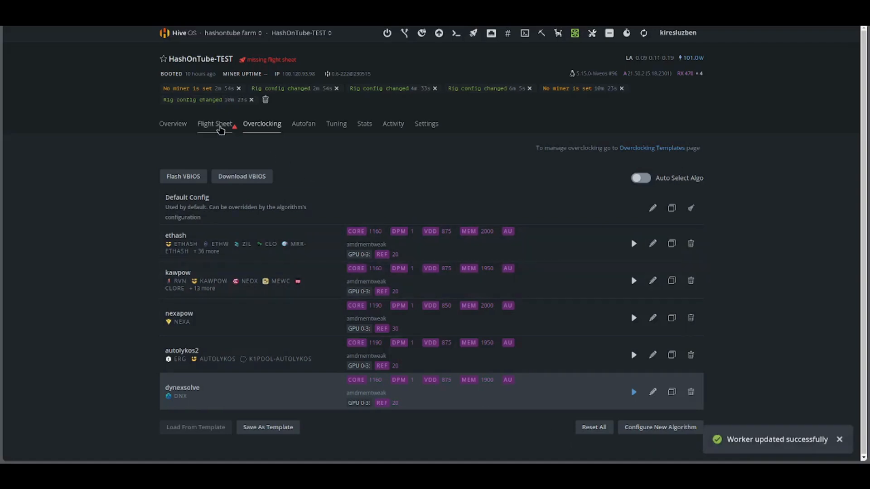
Apply the DYNEX+KASPA=MINING flight sheet to the HashOnTube-TEST worker and open the worker's overview.
click(220, 129)
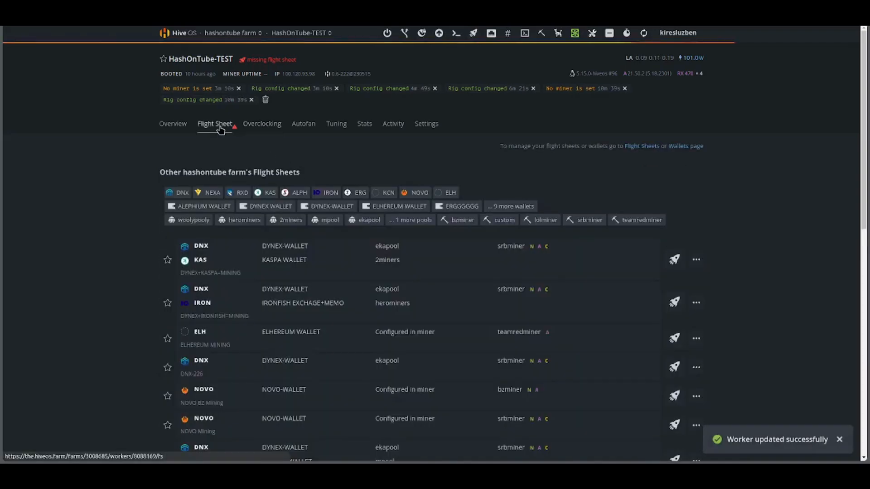
click(448, 262)
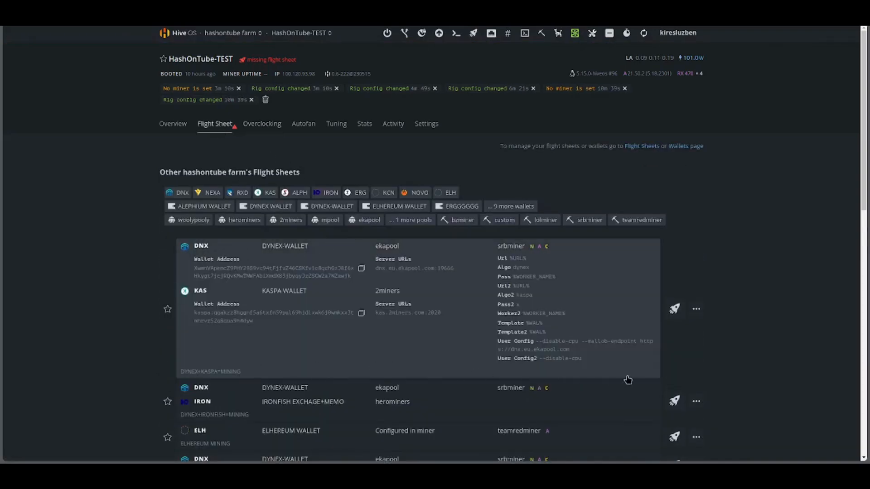
click(674, 310)
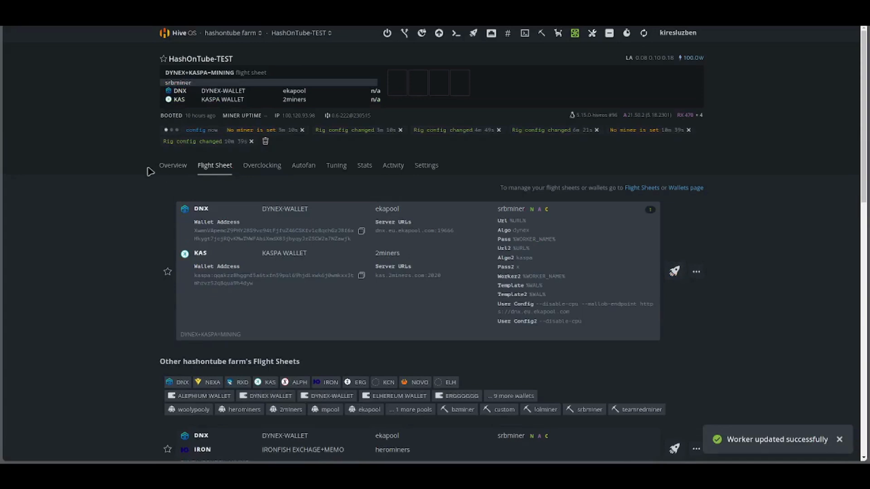
click(171, 168)
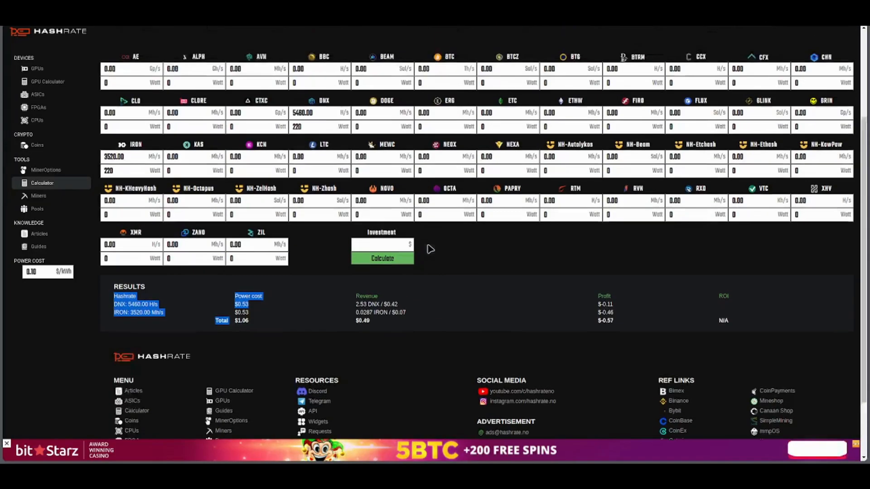
Set the IRON hashrate and power consumption to 0 in the mining calculator.
scroll(430, 250, up, 3)
double_click(122, 235)
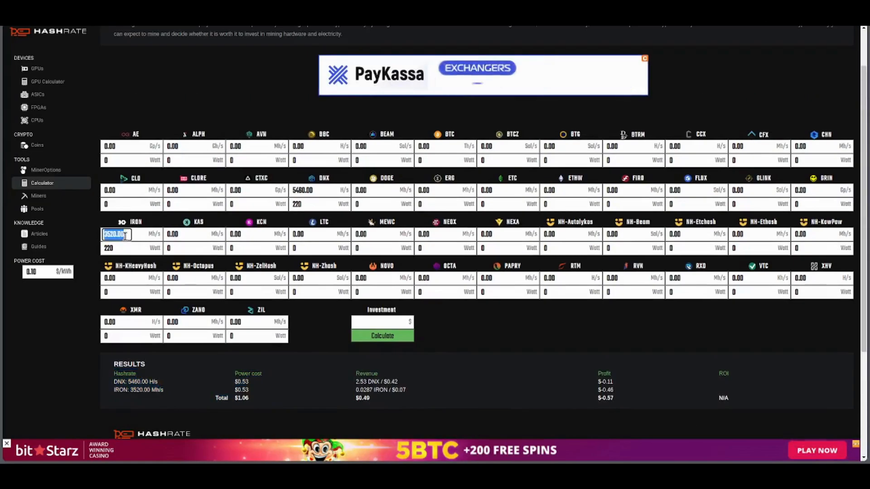
text(0)
double_click(118, 249)
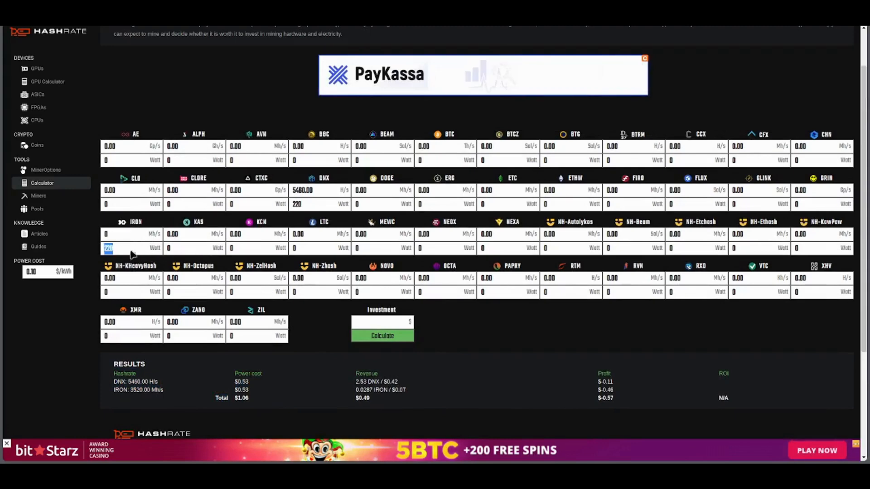
key(BackSpace)
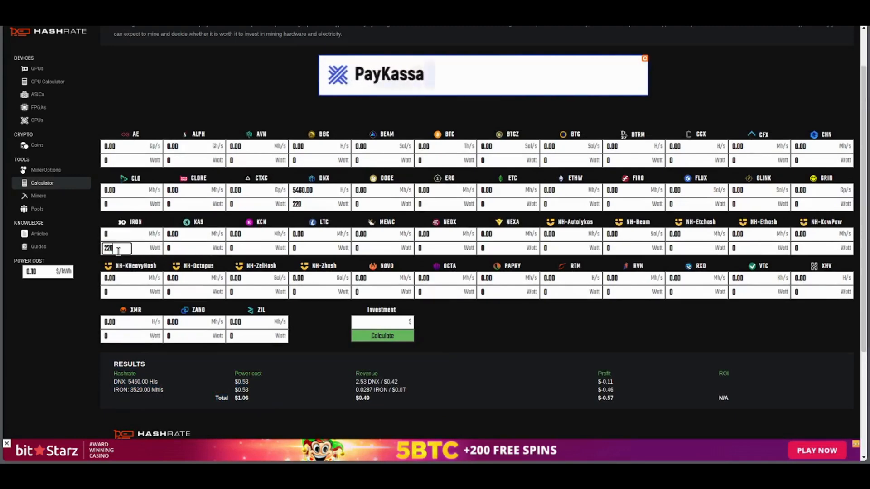
text(0)
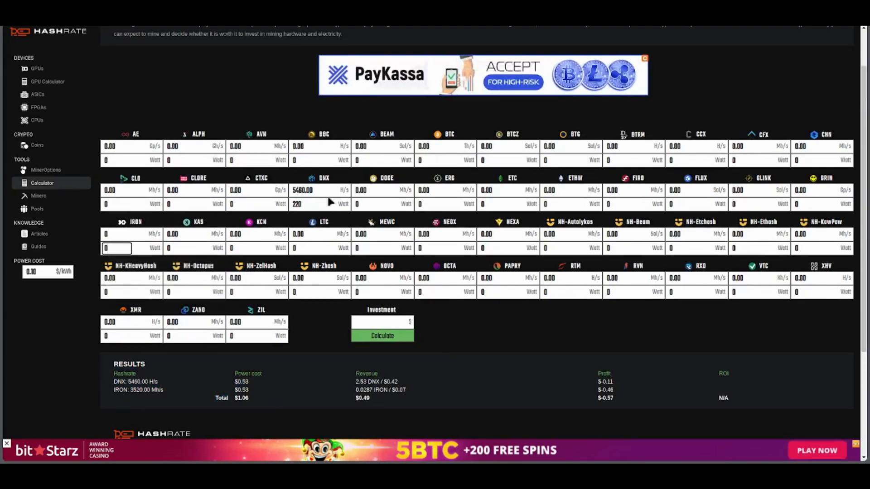
Set the DNX hashrate to 5390 H/s and its power consumption to 210 W.
click(314, 190)
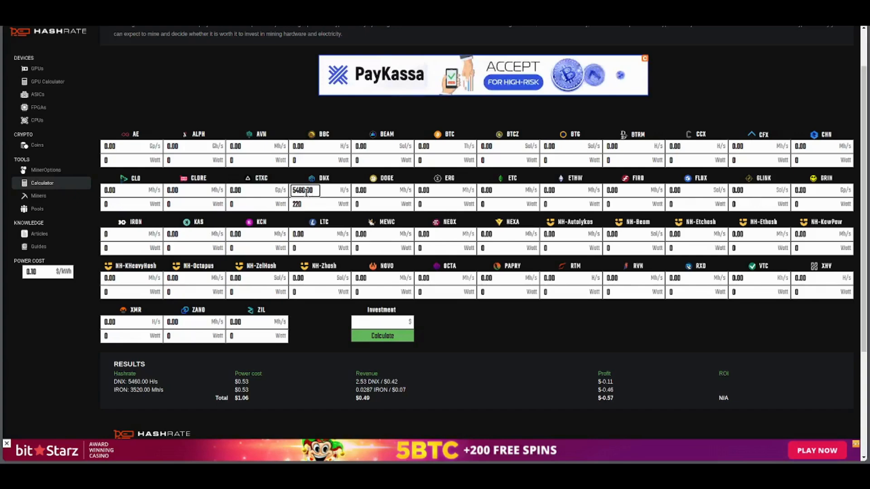
key(BackSpace)
key(BackSpace)
key(BackSpace)
key(BackSpace)
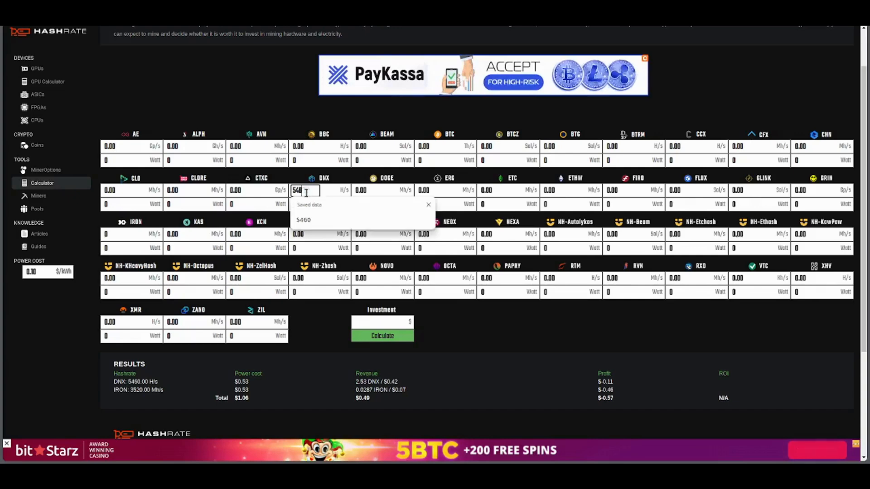
key(BackSpace)
key(BackSpace)
text(390)
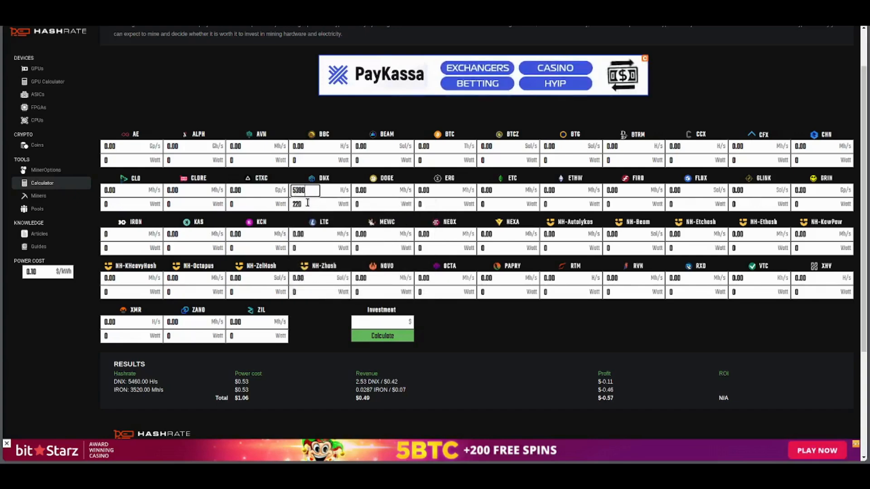
click(307, 203)
key(BackSpace)
key(BackSpace)
text(10)
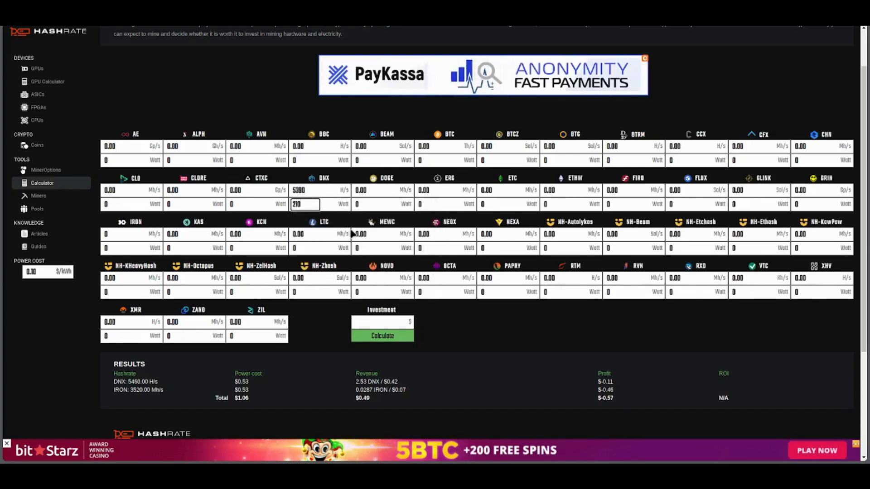
Set the KAS hashrate to 209 Mh/s and its power to 210 W, and calculate the dual-mining profit.
click(190, 234)
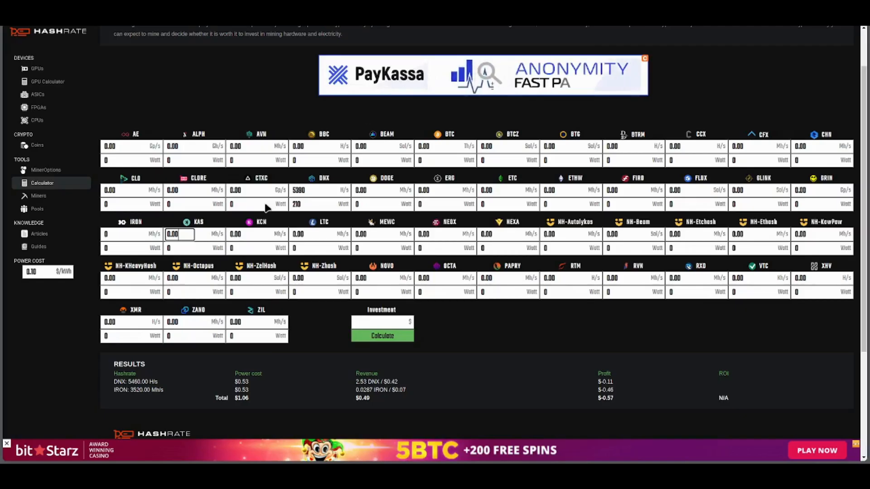
text(209)
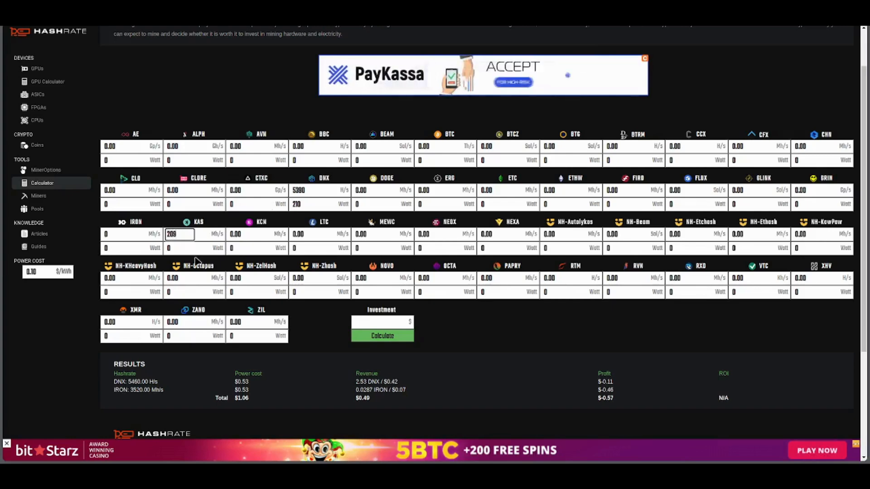
click(192, 247)
text(210)
click(382, 336)
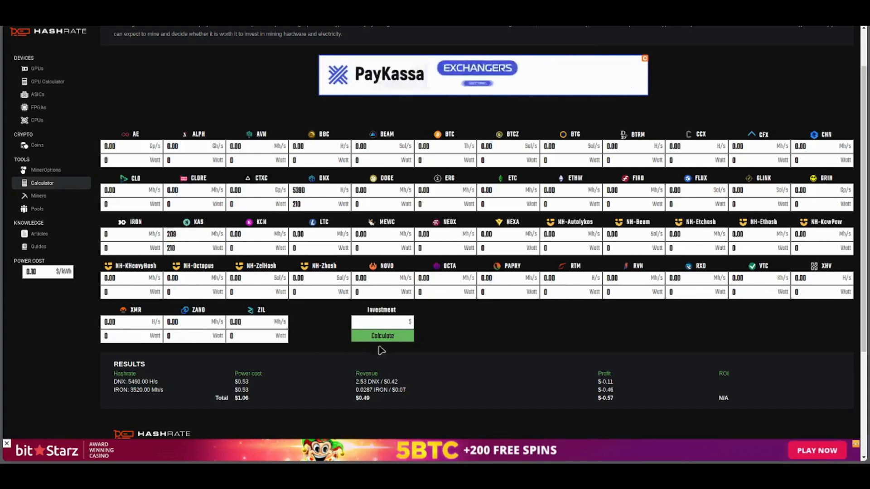
scroll(549, 388, down, 1)
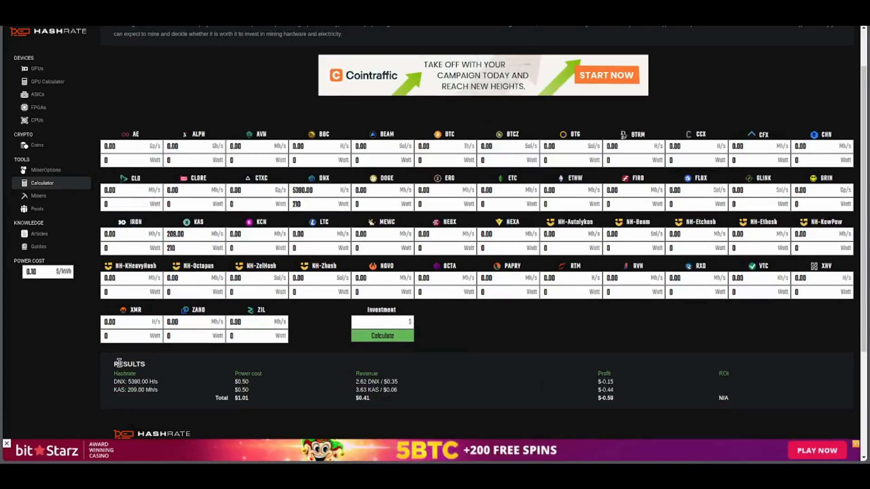
scroll(124, 363, down, 2)
scroll(124, 363, down, 2)
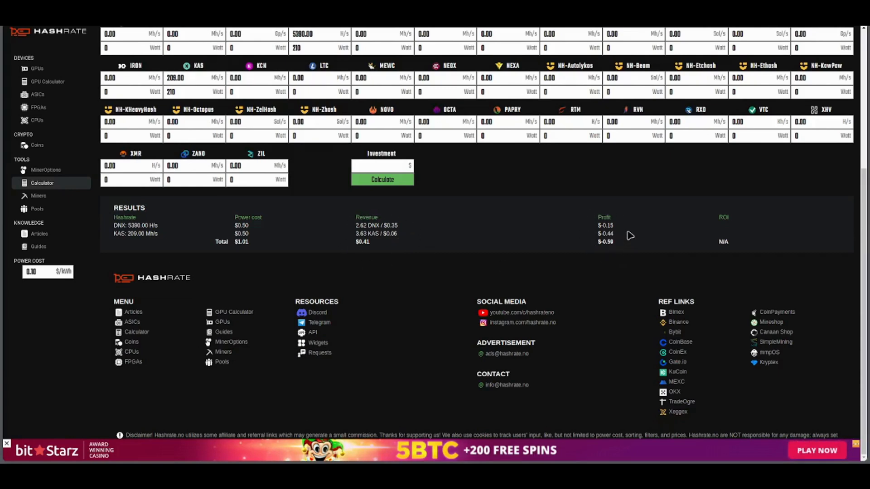
scroll(571, 263, up, 5)
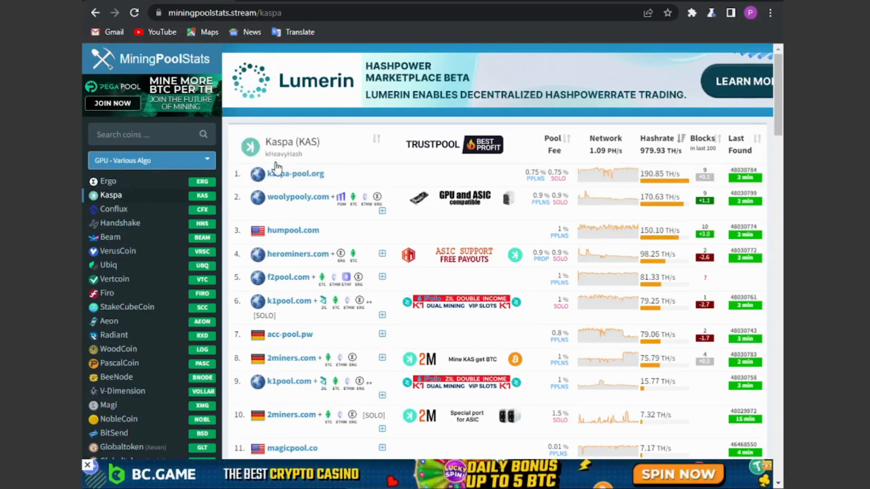
Search Google for srbminer in a new browser tab and open the doktor83/SRBMiner-Multi releases page on GitHub.
click(437, 2)
click(347, 234)
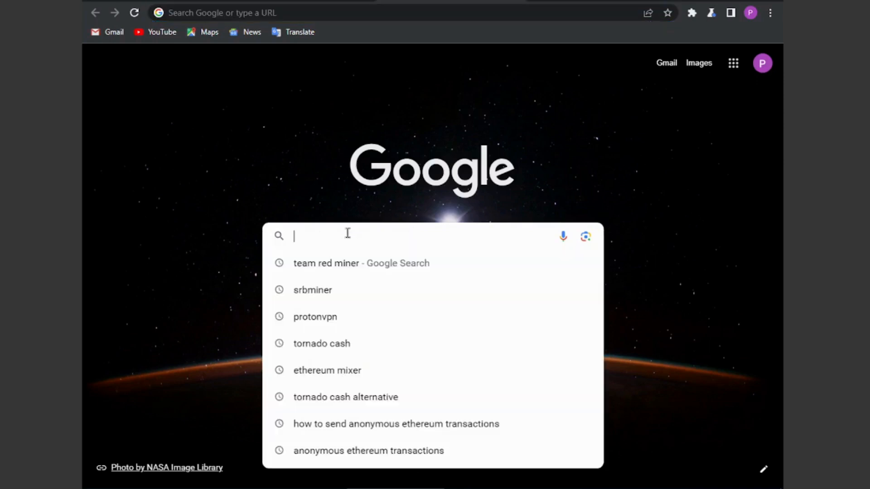
click(321, 294)
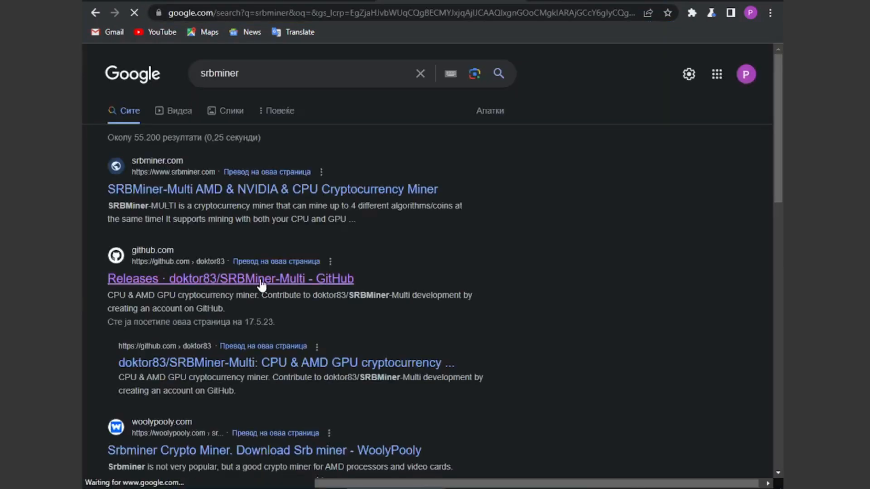
click(261, 279)
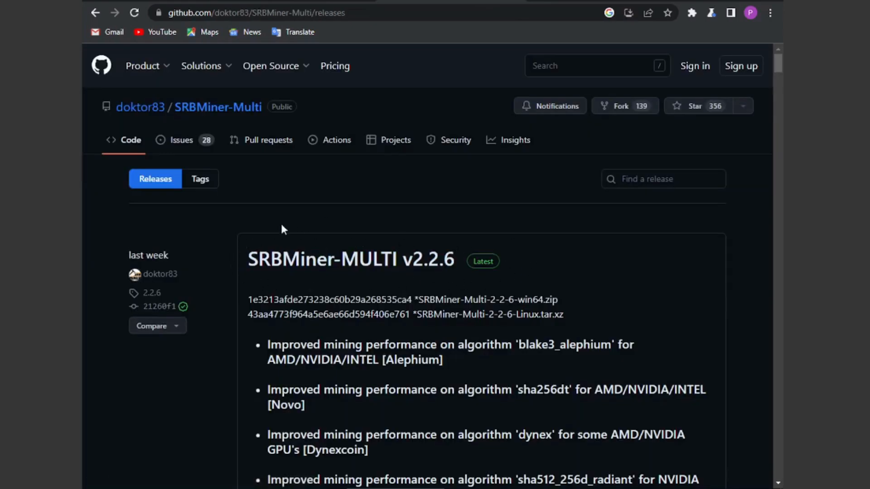
scroll(495, 254, down, 15)
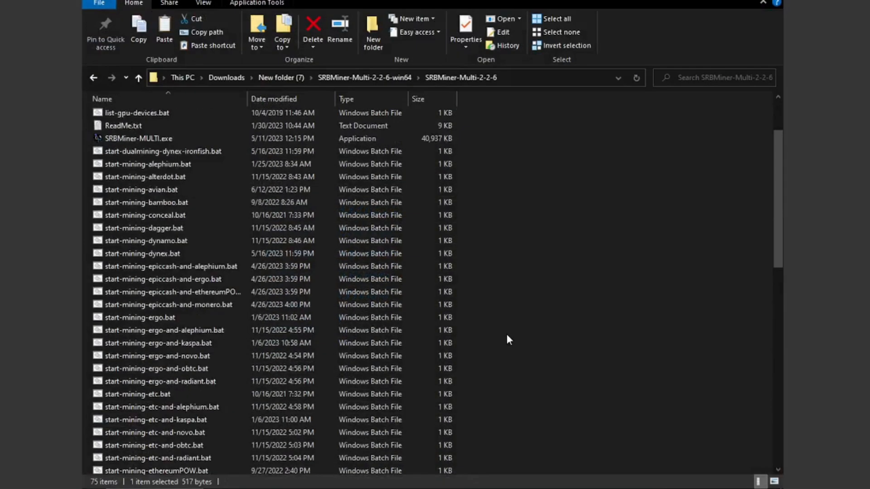
Open start-mining-dynex.bat from the SRBMiner-Multi-2-2-6 folder for editing in a maximized Notepad window.
scroll(506, 333, up, 2)
click(93, 78)
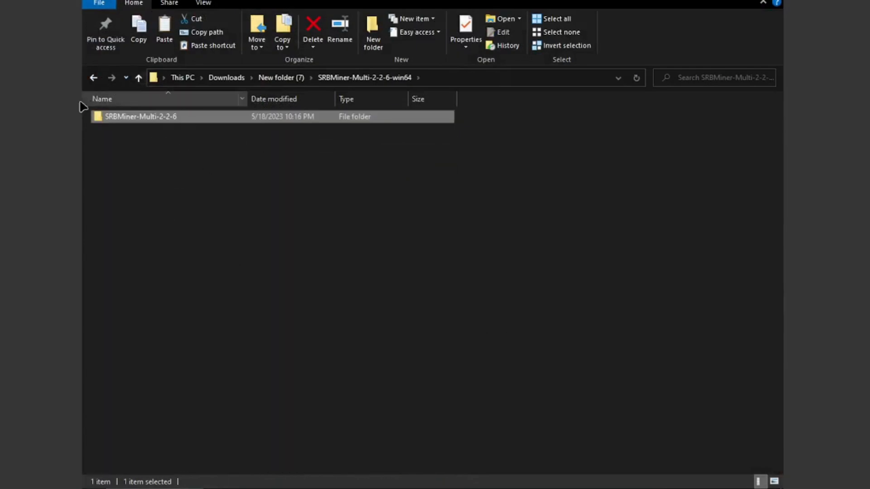
double_click(142, 118)
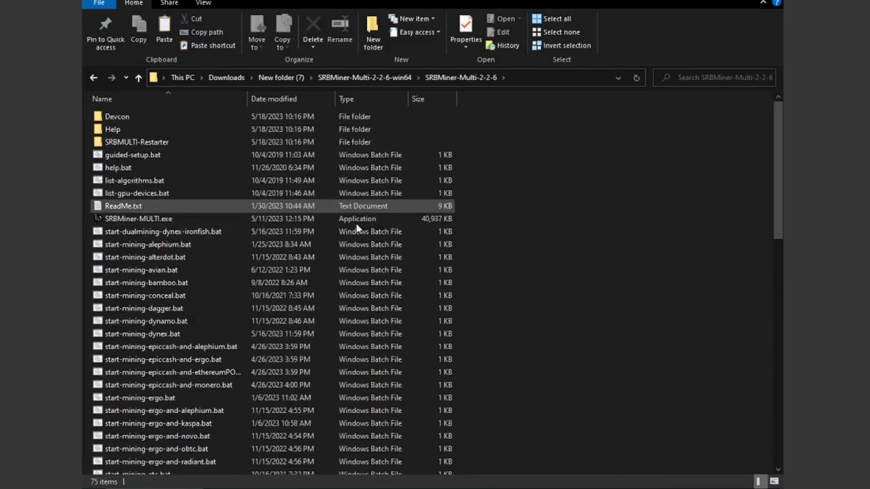
click(156, 336)
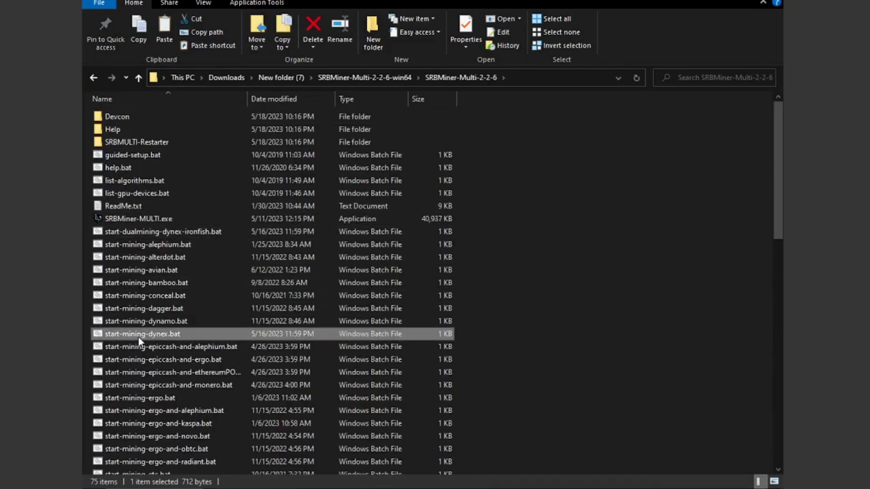
right_click(137, 337)
click(173, 104)
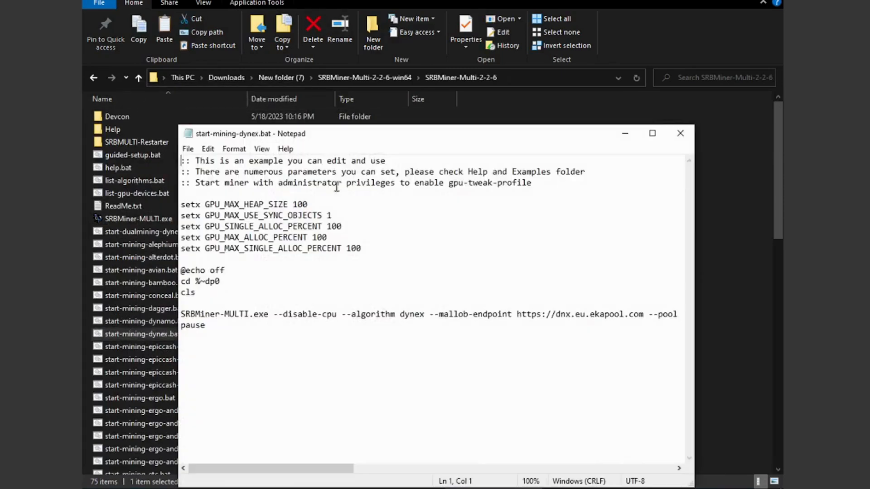
click(657, 133)
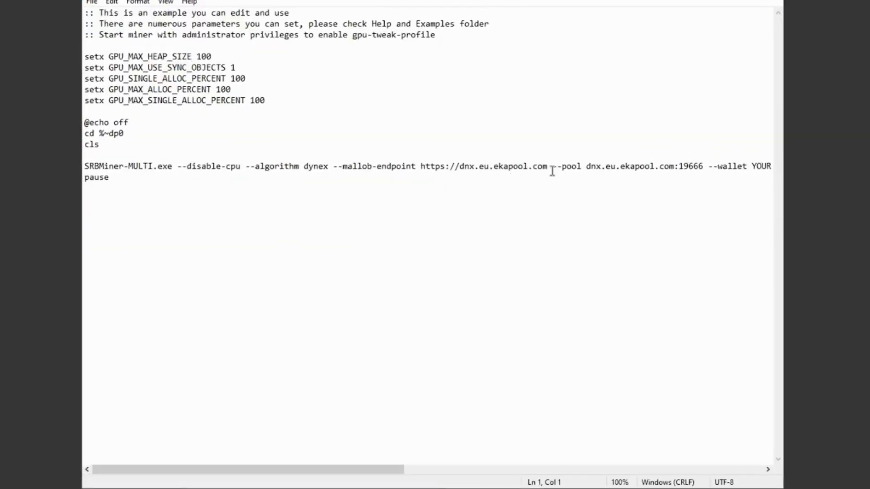
Return to the SRBMiner-Multi-2-2-6 folder and open start-mining-kaspa.bat for editing in a maximized Notepad window.
click(156, 488)
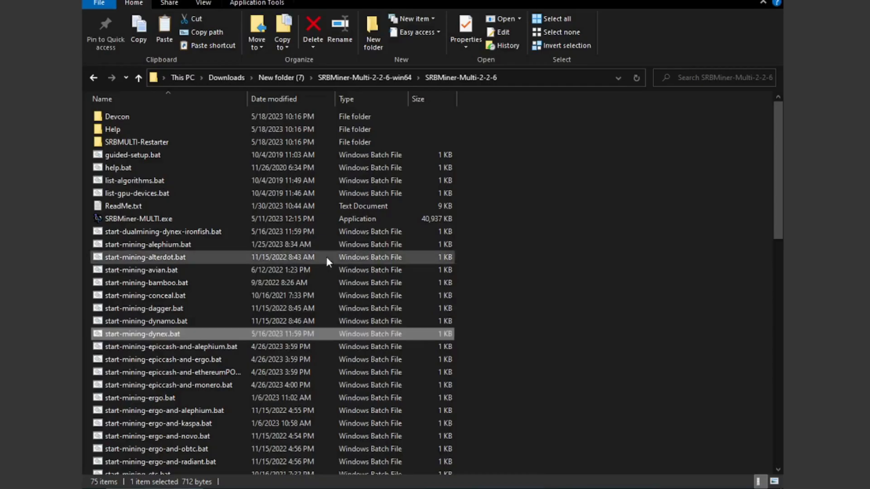
scroll(216, 299, down, 2)
scroll(215, 297, down, 9)
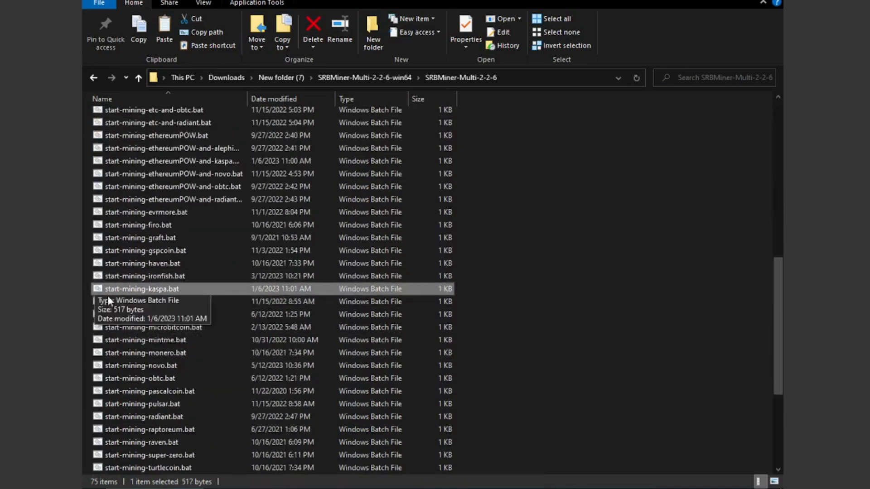
right_click(122, 289)
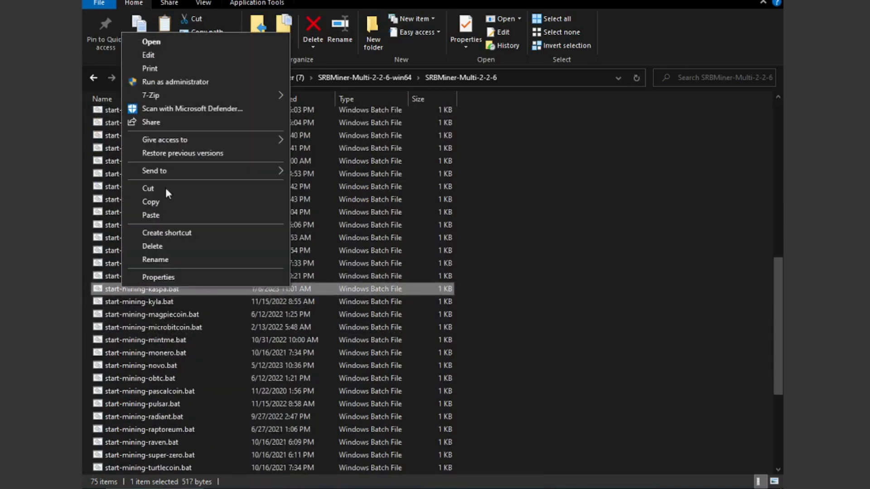
click(153, 51)
click(653, 134)
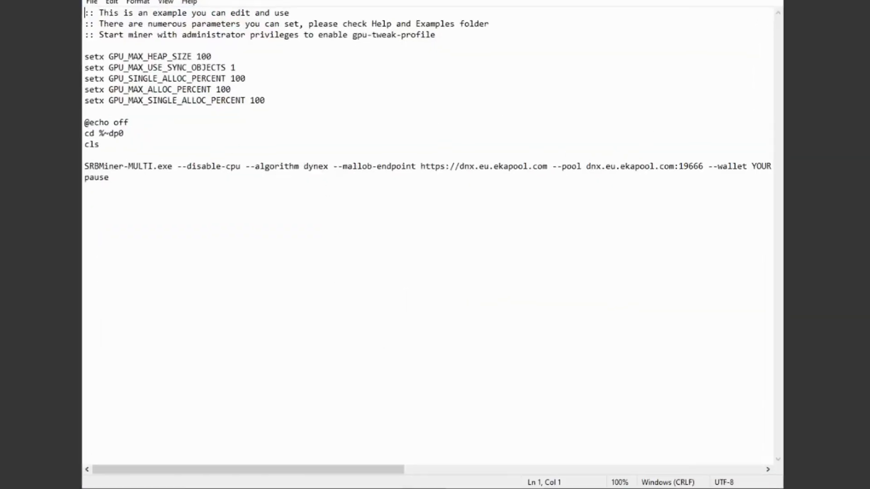
Examine the mining command line, from the Dynex algorithm, pool, wallet and worker password through to the second algorithm's parameters.
drag(85, 167, 702, 166)
drag(401, 470, 574, 471)
click(330, 167)
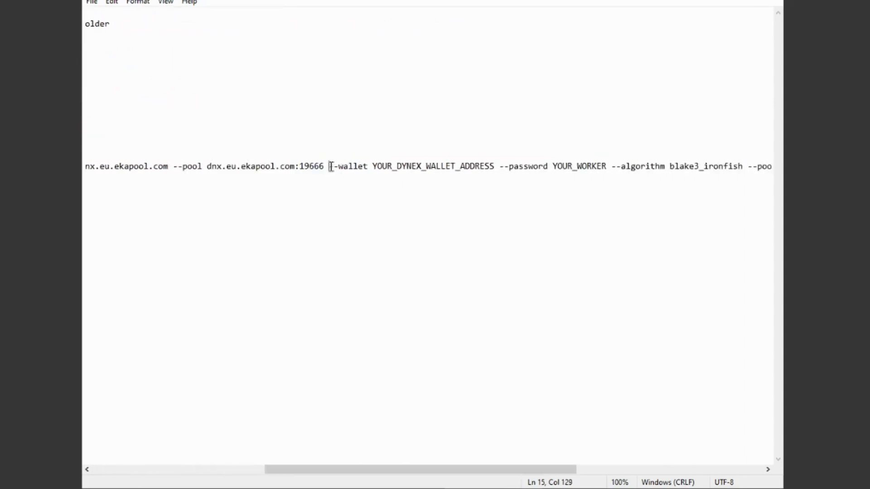
drag(330, 167, 458, 173)
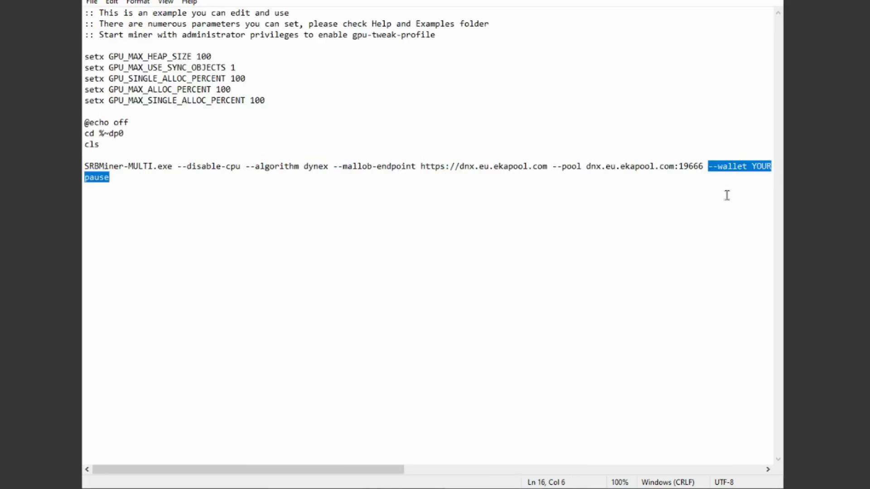
drag(377, 472, 604, 469)
click(351, 176)
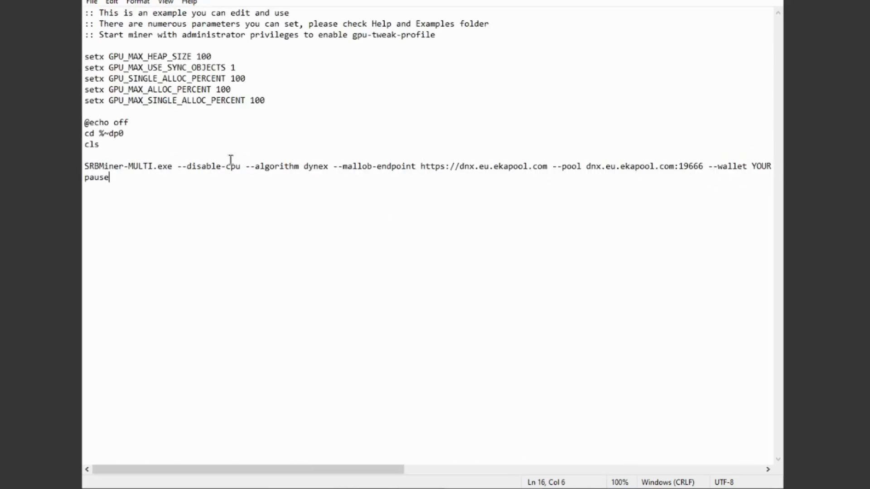
drag(386, 469, 579, 471)
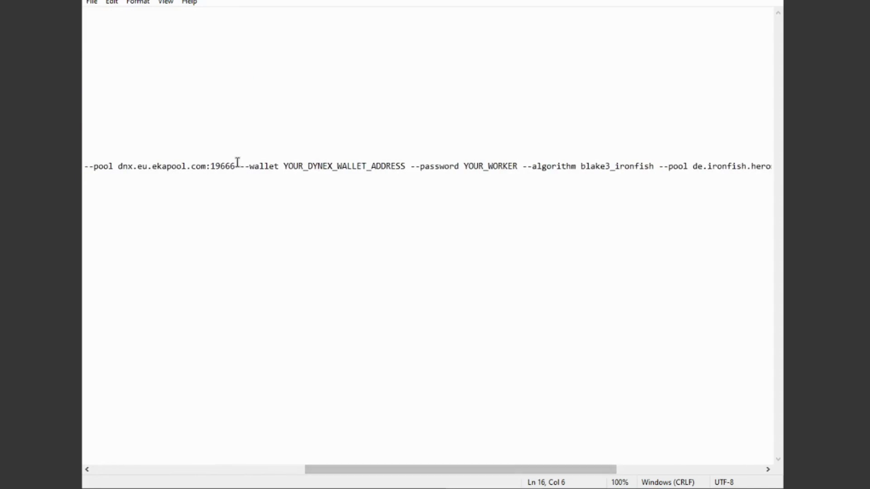
click(241, 167)
drag(241, 166, 519, 166)
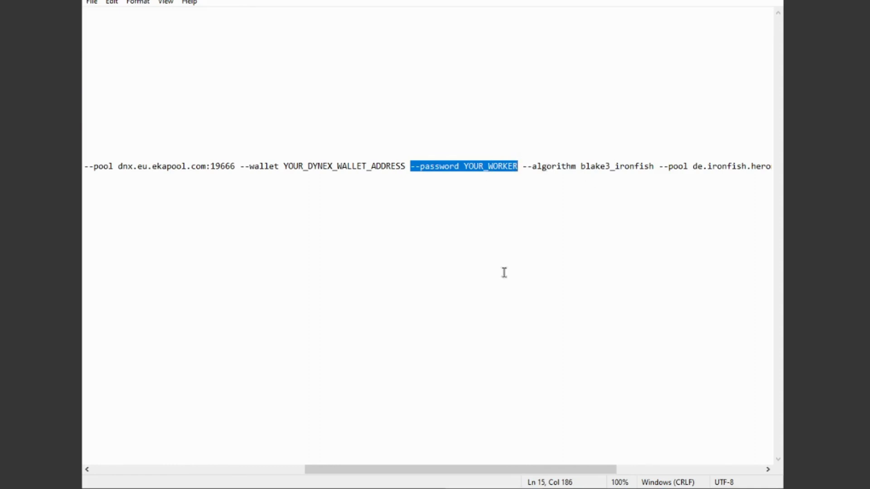
drag(531, 469, 614, 470)
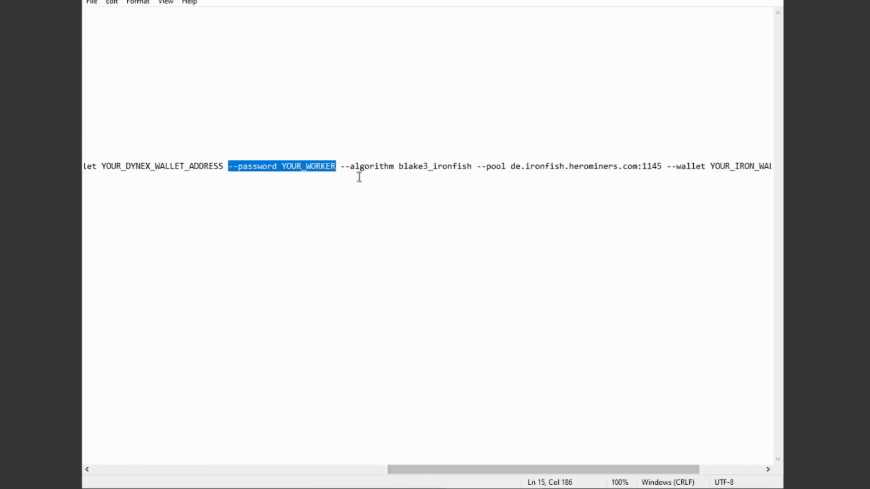
Replace the second algorithm blake3_ironfish with kaspa, copied from the command in start-mining-kaspa.bat.
drag(341, 167, 473, 167)
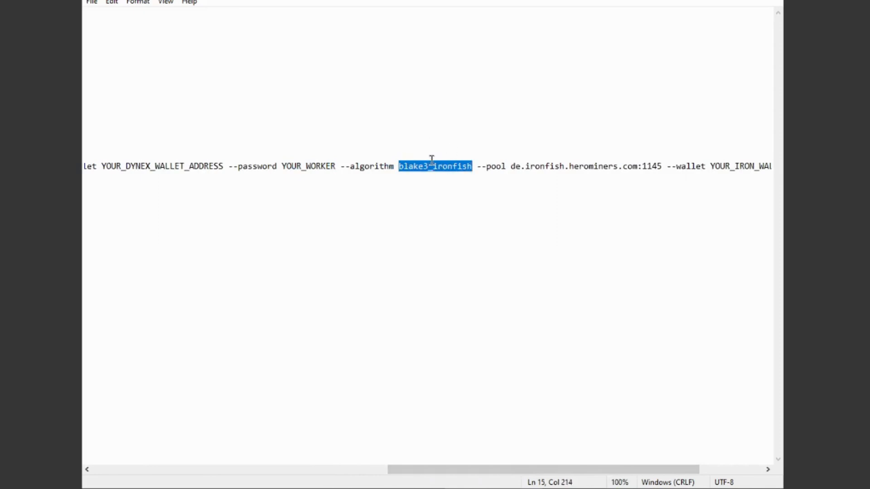
click(543, 488)
click(597, 447)
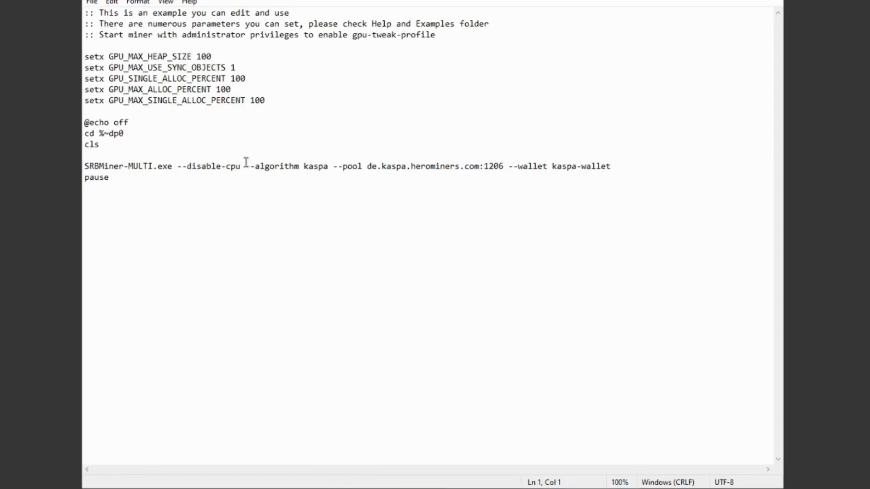
double_click(319, 166)
drag(305, 167, 330, 167)
right_click(329, 167)
click(358, 208)
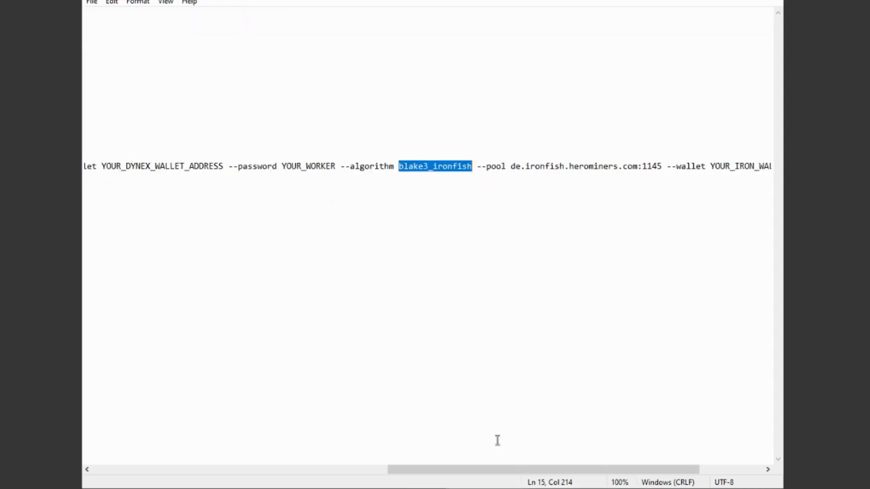
right_click(440, 168)
click(469, 220)
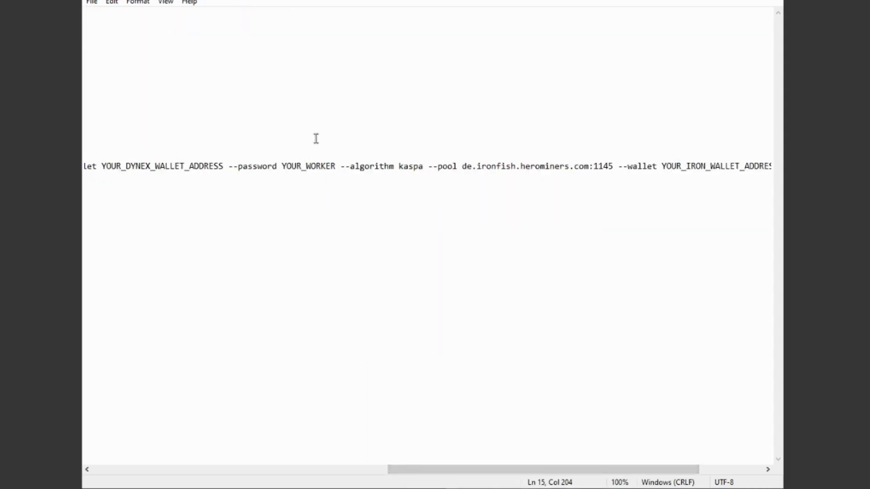
Replace the Ironfish pool address with de.kaspa.herominers.com:1206, copied from the command in start-mining-kaspa.bat.
click(430, 165)
drag(457, 166, 611, 167)
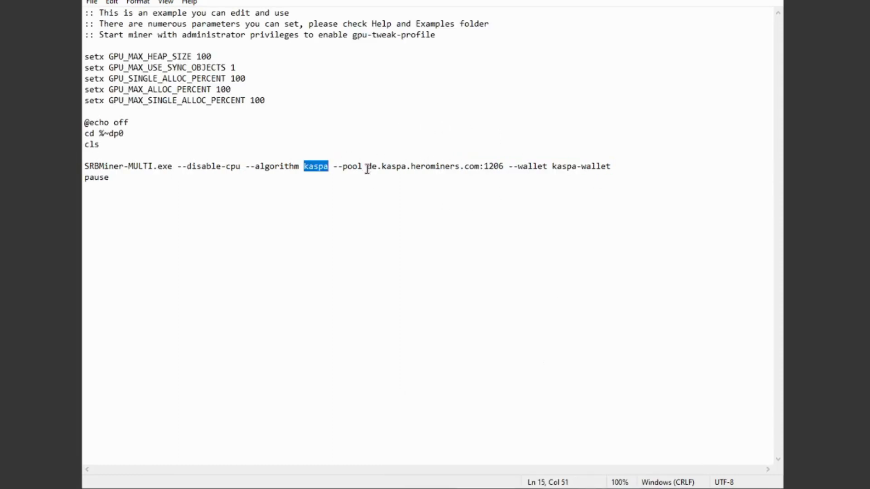
drag(367, 166, 505, 167)
right_click(499, 166)
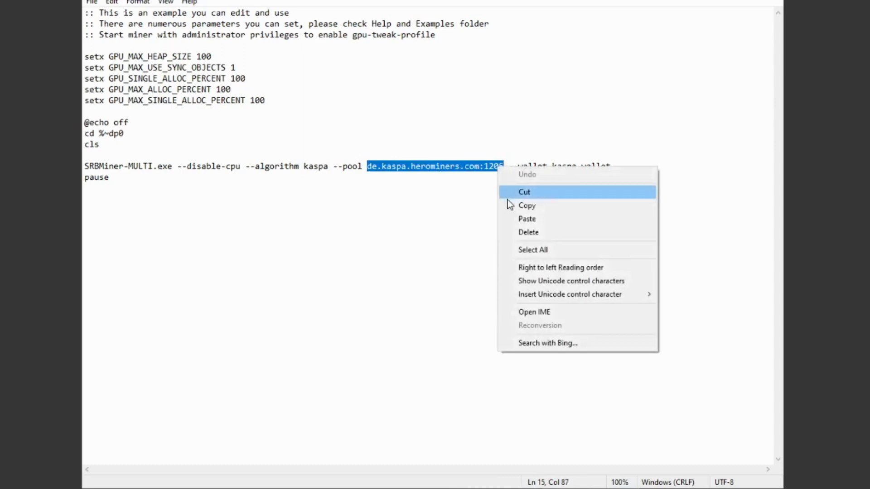
click(507, 204)
mouse_move(494, 484)
click(476, 435)
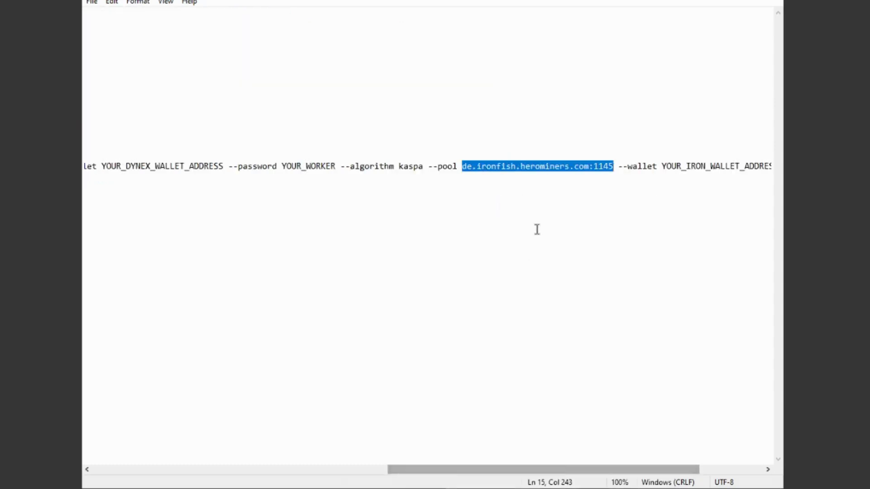
right_click(495, 167)
click(524, 220)
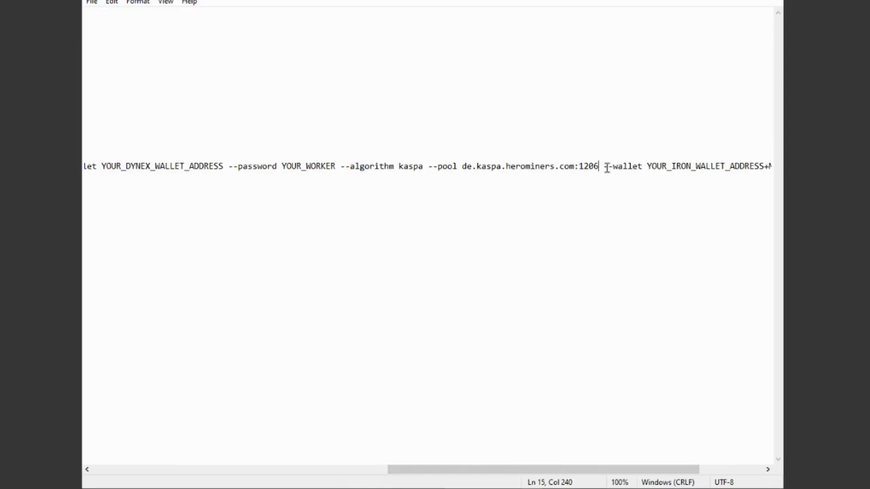
Replace the second wallet's Ironfish placeholder with YOUR_KASPA_WALLET.YOUR_WORKER at the end of the command line.
drag(603, 166, 790, 169)
click(650, 167)
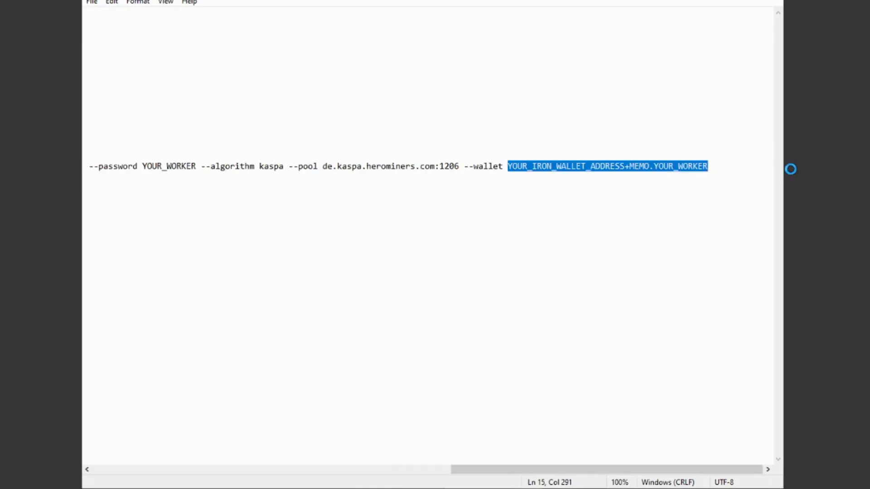
text(YO)
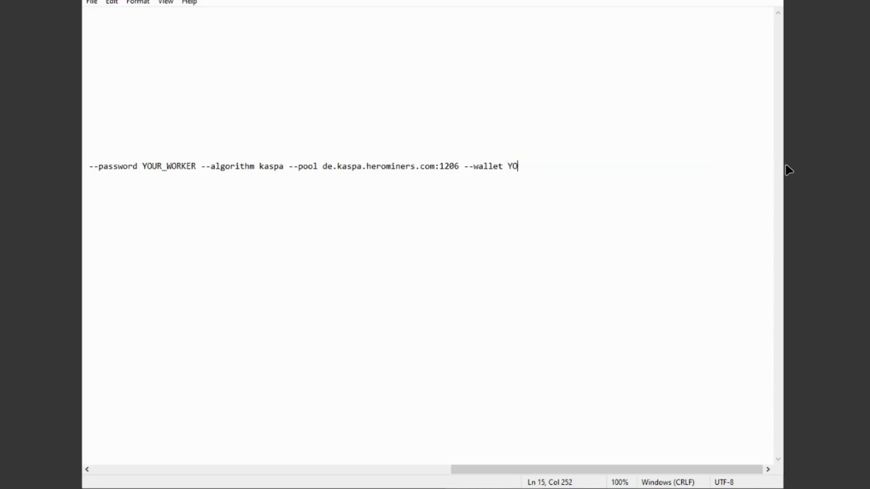
text(UR_KASPA_WALLET)
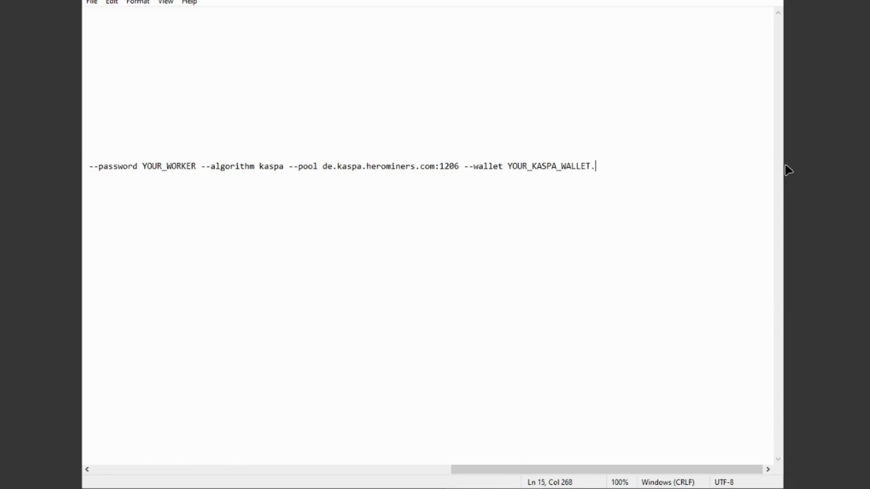
text(.YOUR_WORKER)
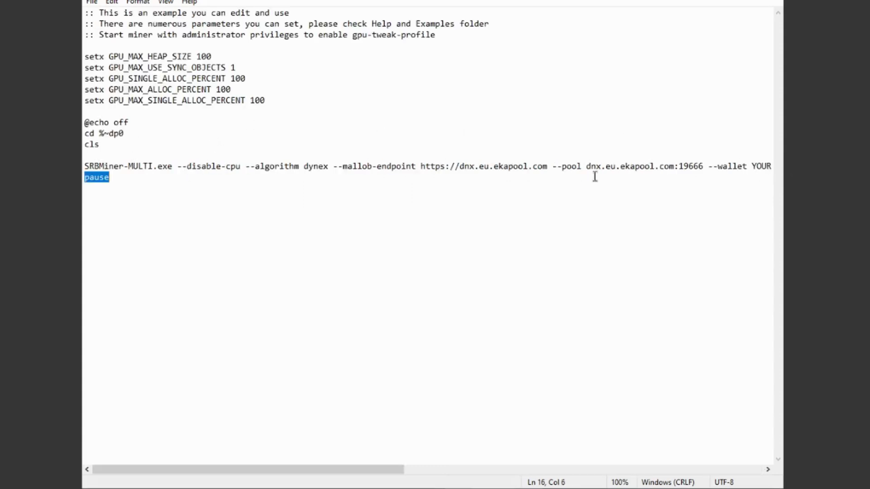
Review the whole dual-mining command line, including the Kaspa algorithm, pool and wallet part at its end.
drag(771, 166, 751, 167)
drag(85, 166, 786, 164)
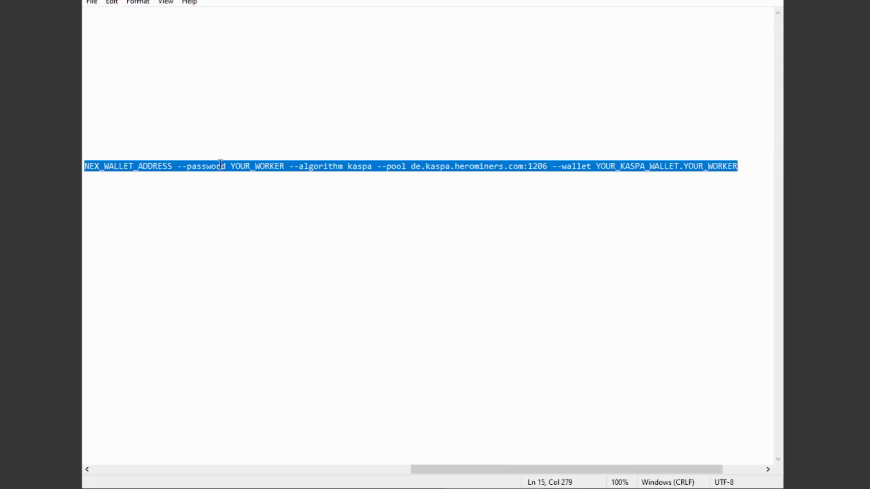
click(295, 166)
drag(289, 166, 756, 166)
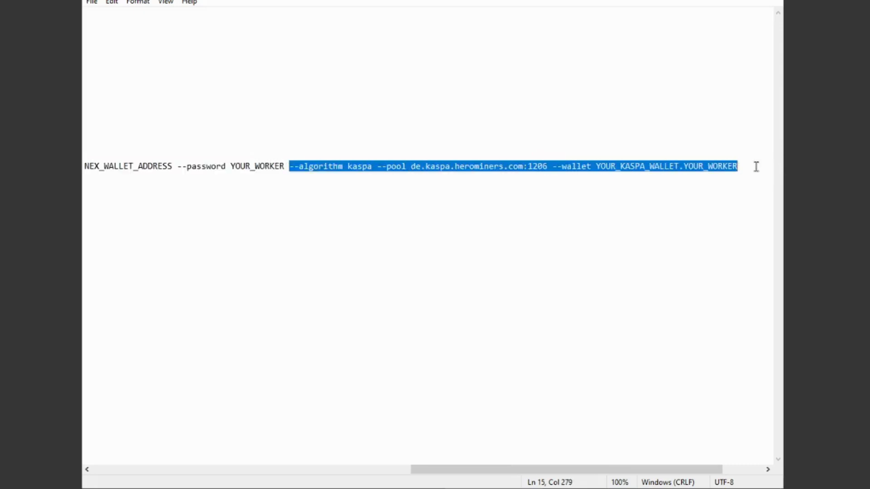
drag(663, 469, 220, 459)
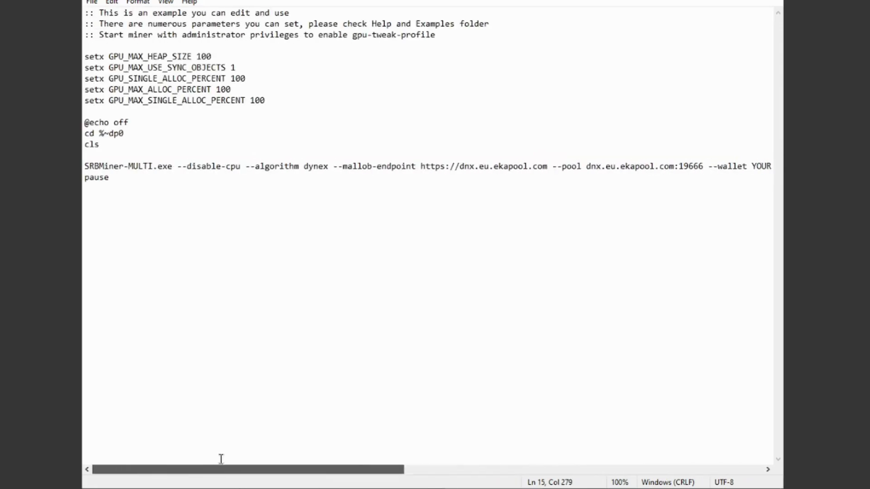
click(241, 267)
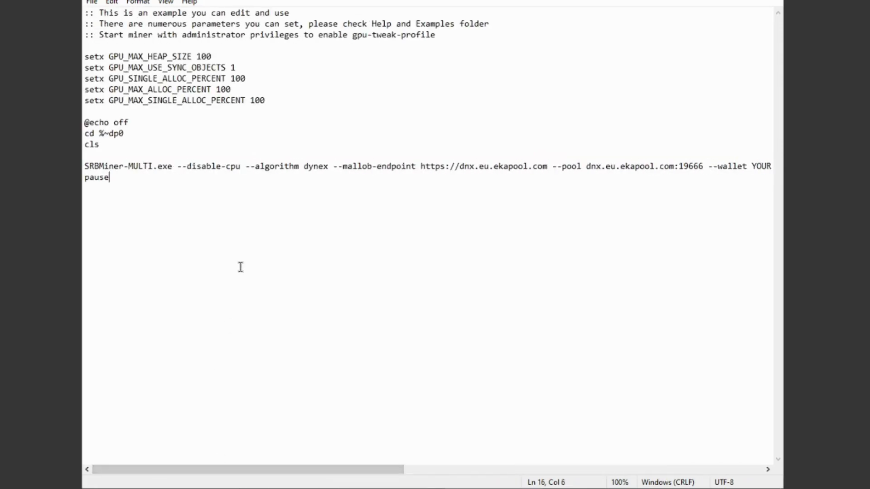
Save the edited script under the new name start-dualmining-dynex-kaspa.bat, with All Files as the file type.
click(92, 2)
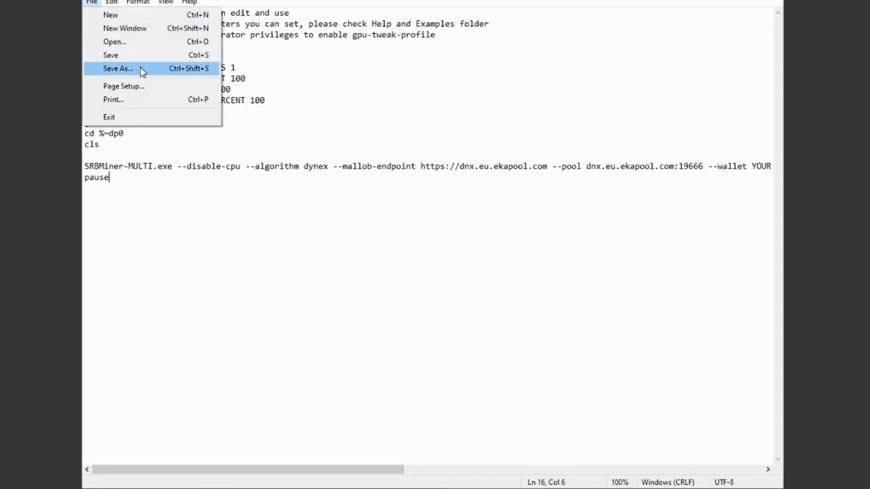
click(117, 69)
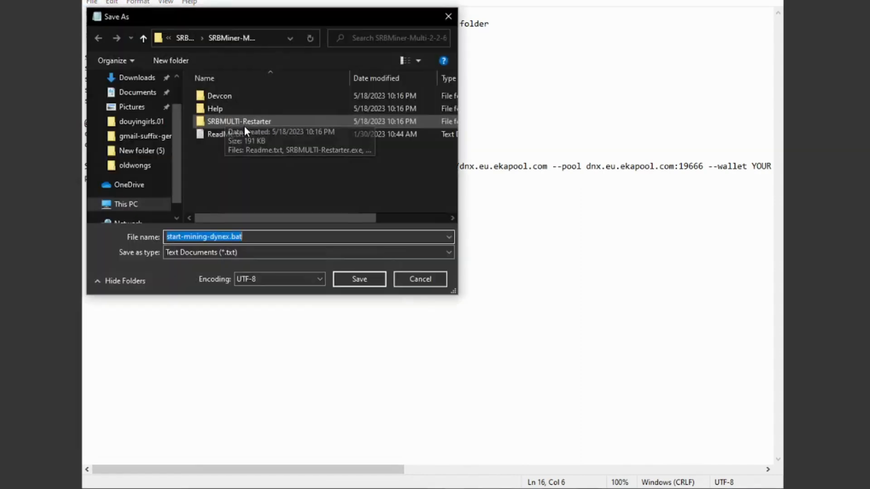
click(229, 236)
key(BackSpace)
key(BackSpace)
key(BackSpace)
key(BackSpace)
key(BackSpace)
key(BackSpace)
key(BackSpace)
key(BackSpace)
key(BackSpace)
key(BackSpace)
key(BackSpace)
key(BackSpace)
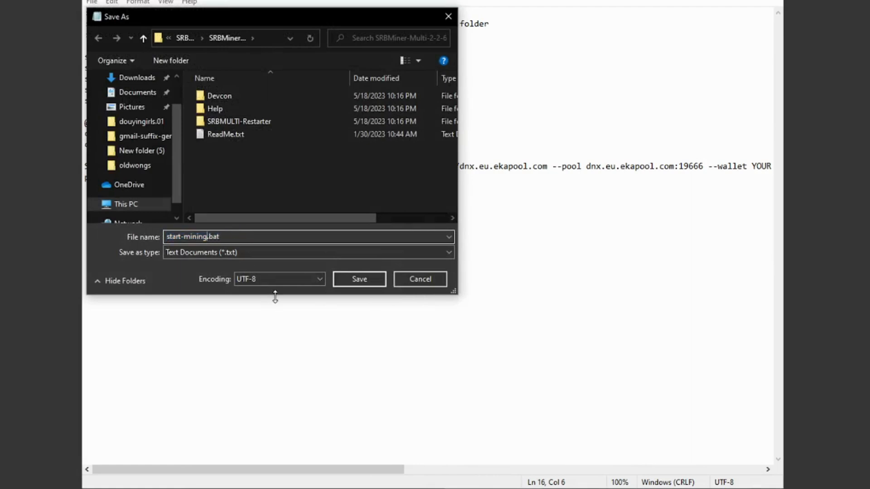
text(-dualmining-dynex-kaspa)
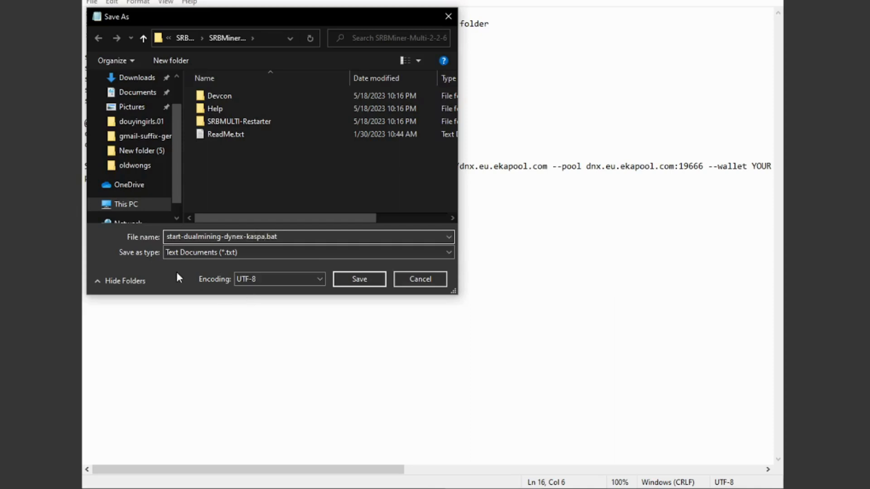
click(183, 254)
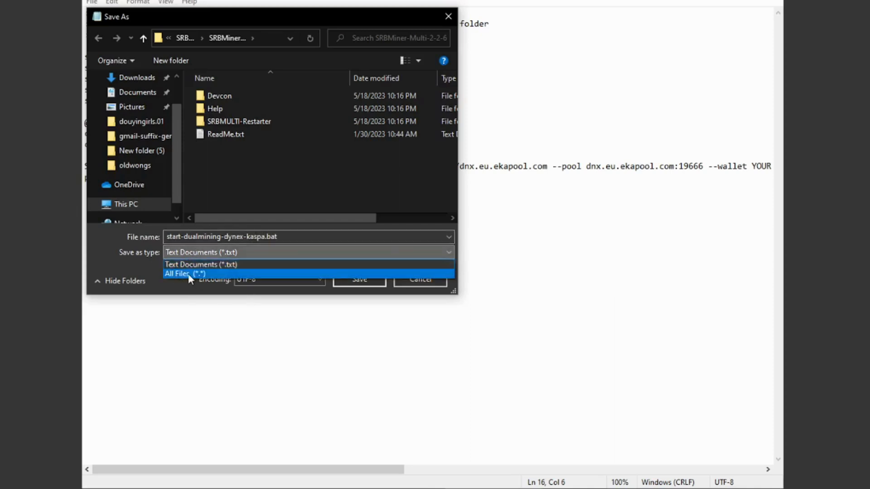
click(188, 273)
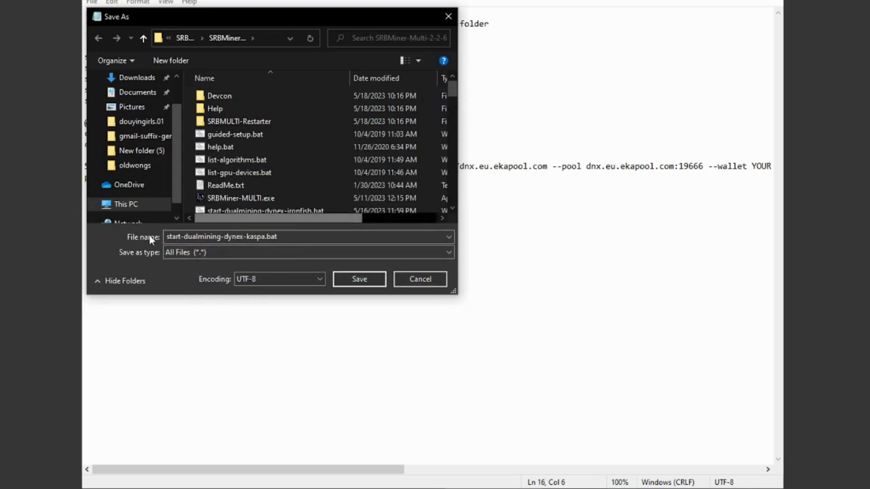
click(354, 281)
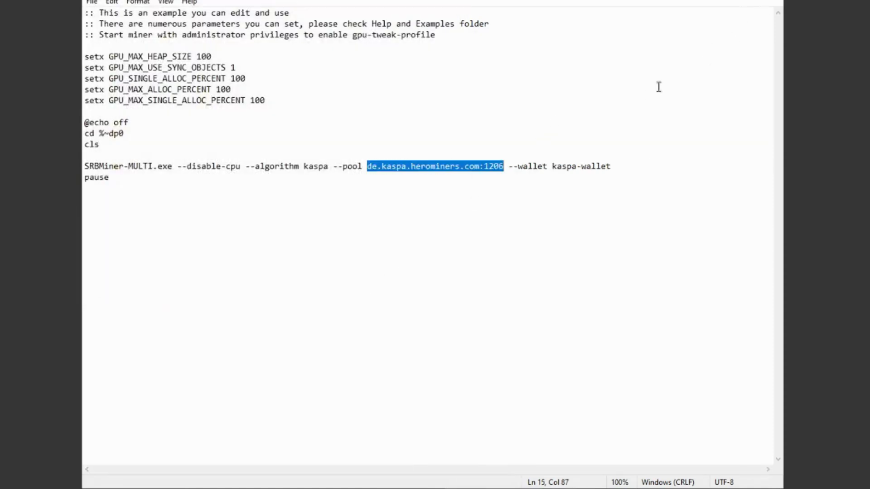
Open start-dualmining-dynex-kaspa.bat from the SRBMiner-Multi-2-2-6 folder for editing to check its command line, and close it again.
click(721, 1)
click(238, 293)
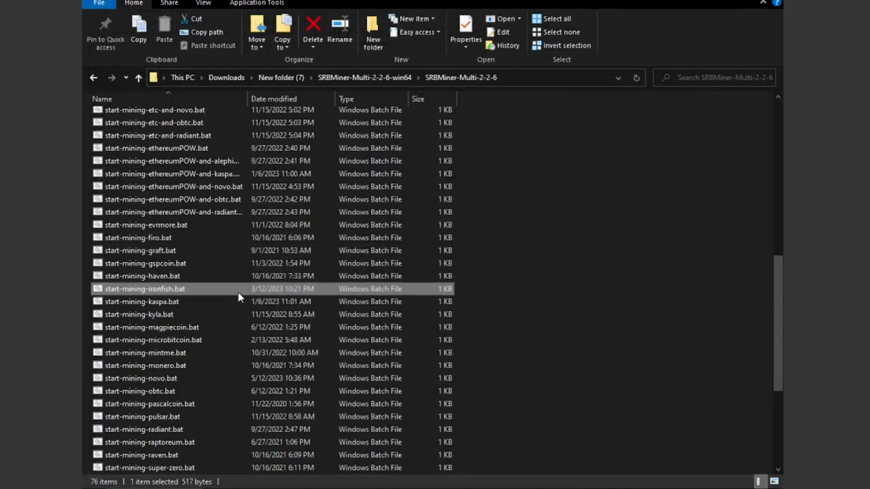
scroll(238, 292, up, 10)
click(133, 247)
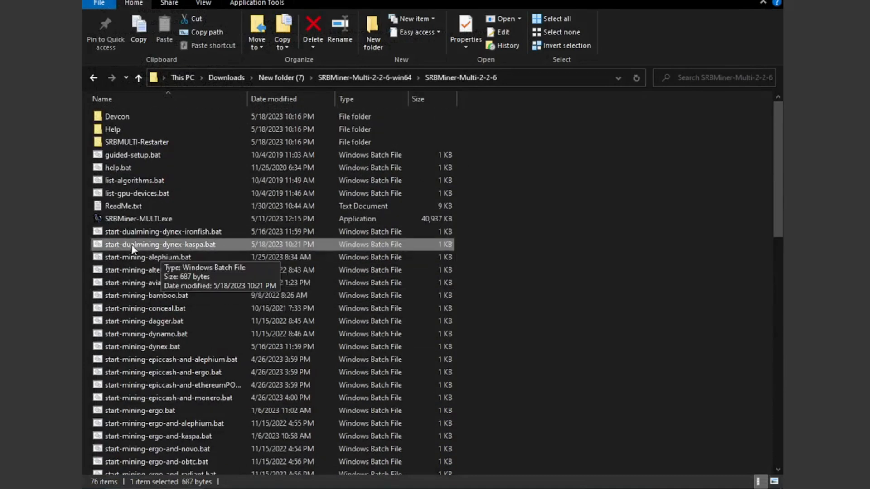
right_click(136, 244)
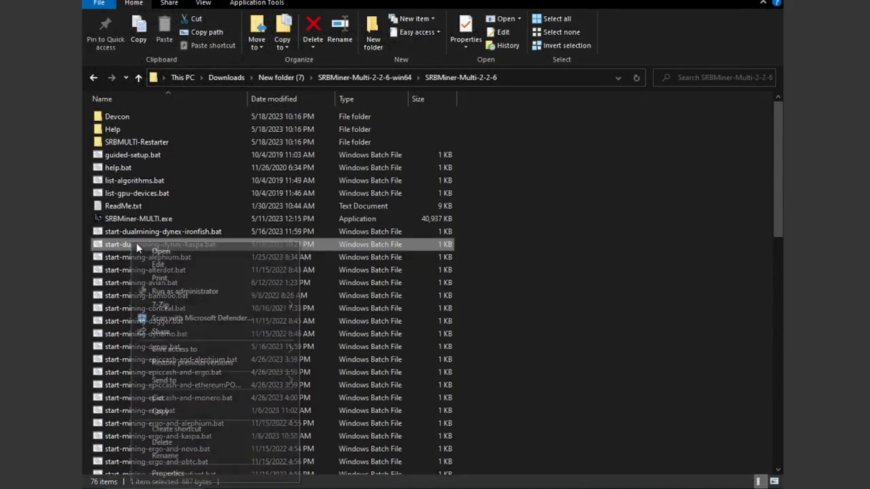
click(169, 264)
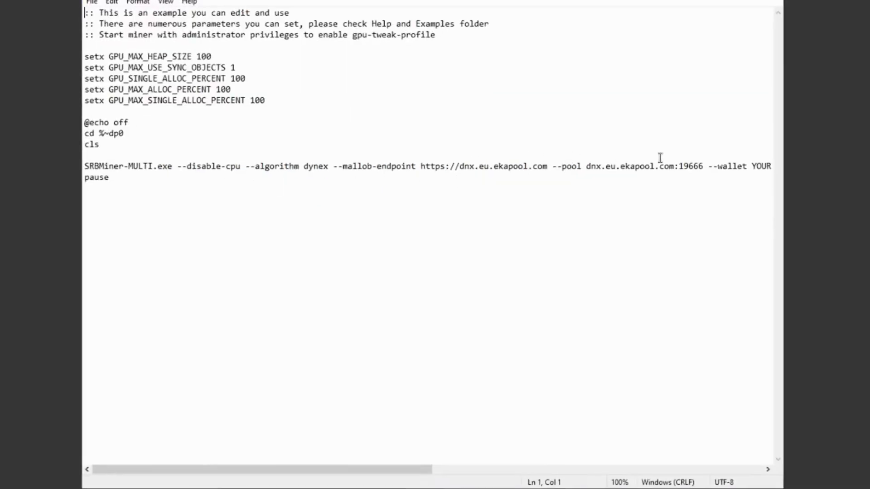
click(764, 3)
Set SRBMiner-MULTI.exe to run as an administrator in its compatibility properties and apply the change.
click(126, 222)
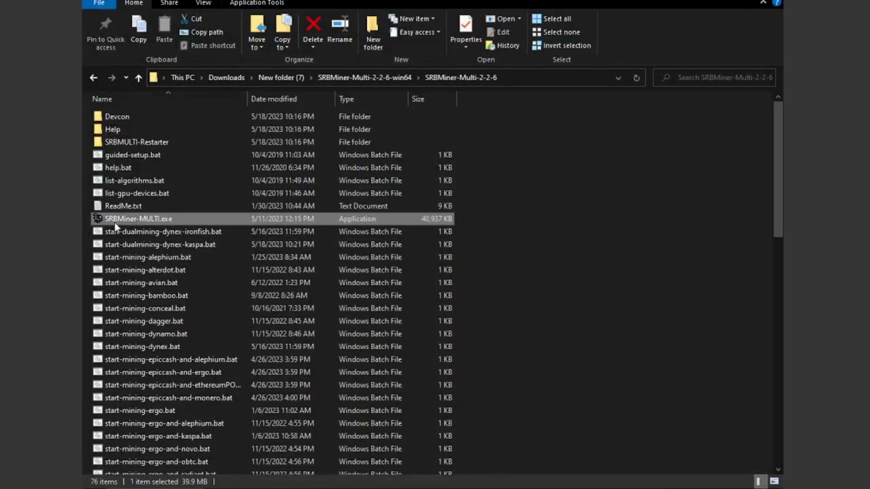
right_click(115, 222)
click(206, 464)
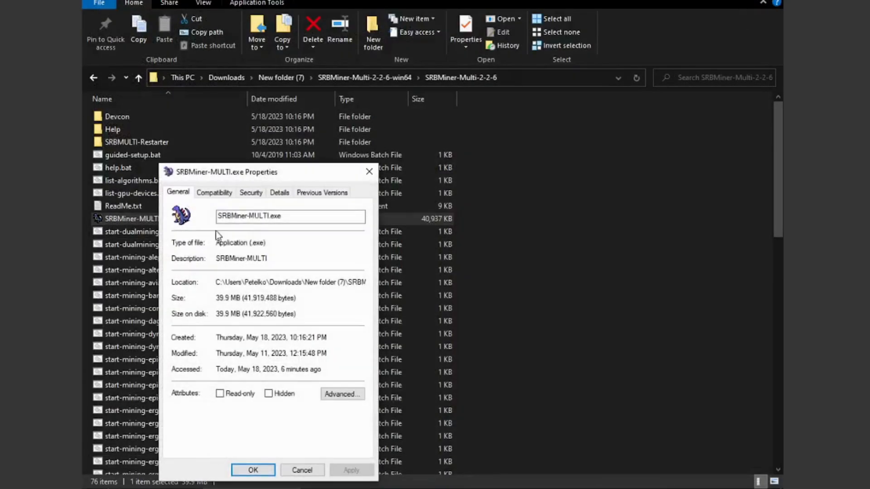
click(215, 192)
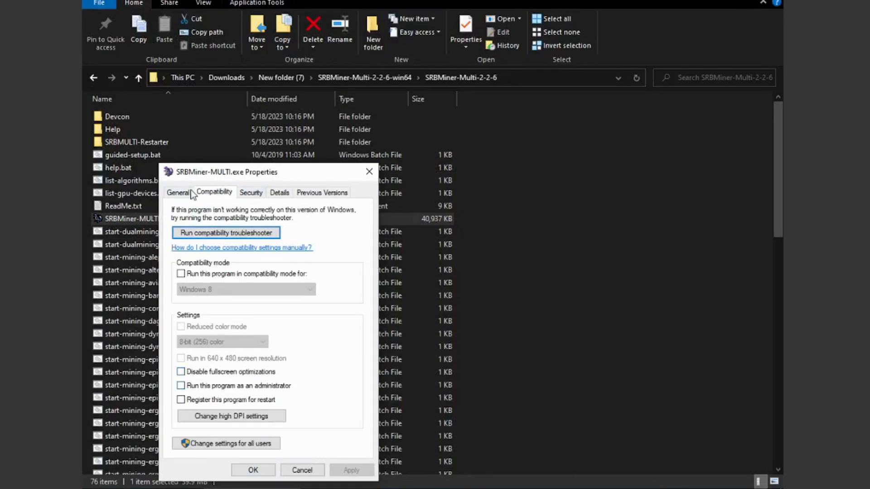
click(181, 385)
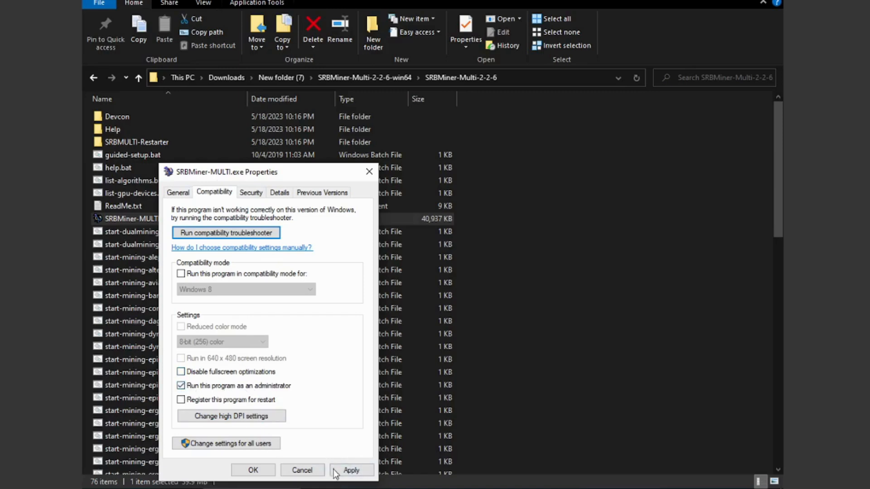
click(352, 471)
click(254, 470)
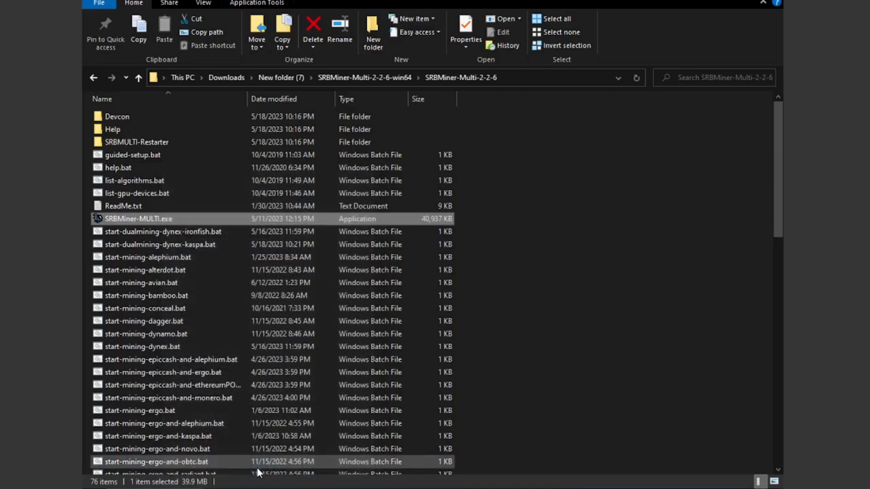
Bring up the available file actions for start-dualmining-dynex-kaspa.bat.
right_click(186, 246)
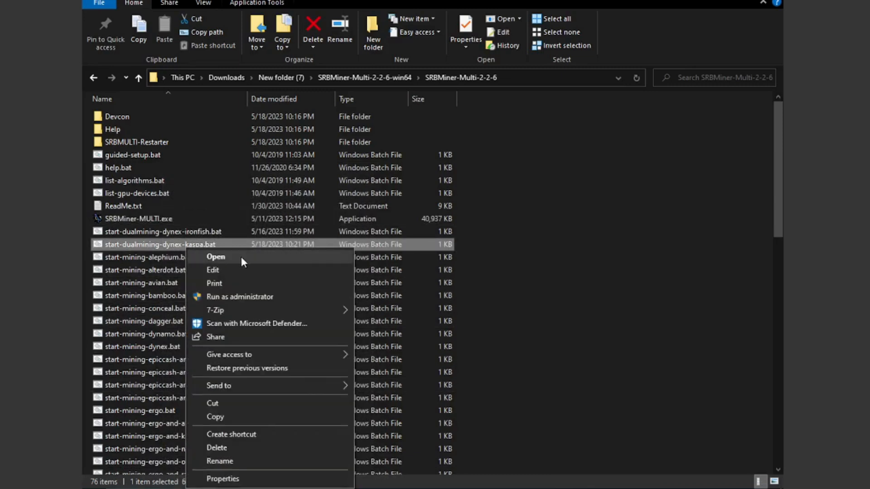